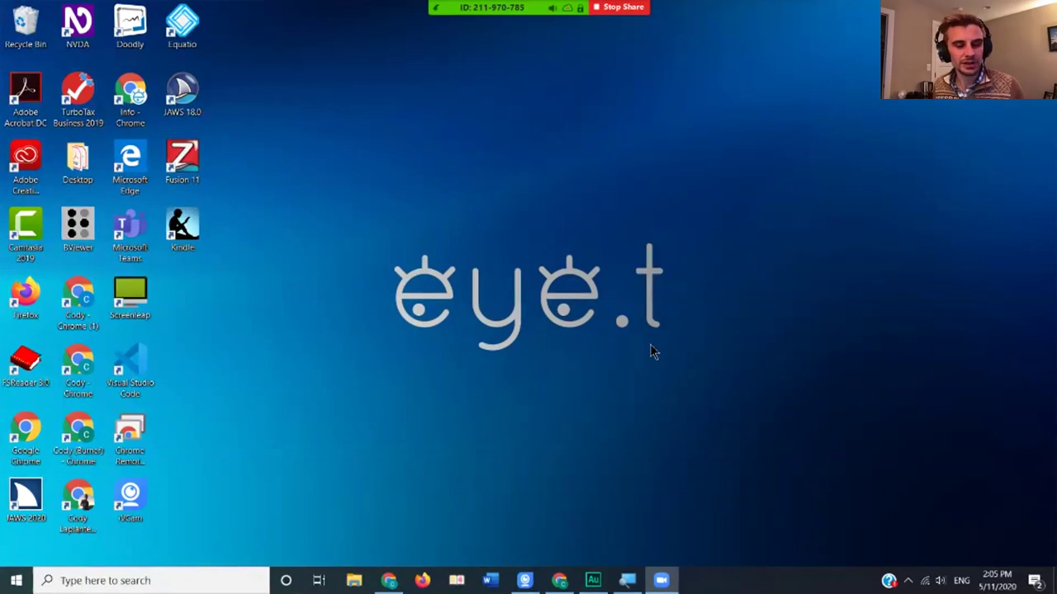
# Find the JAWS screen reader through the Windows search and start it.
pyautogui.hotkey('alt', 's')
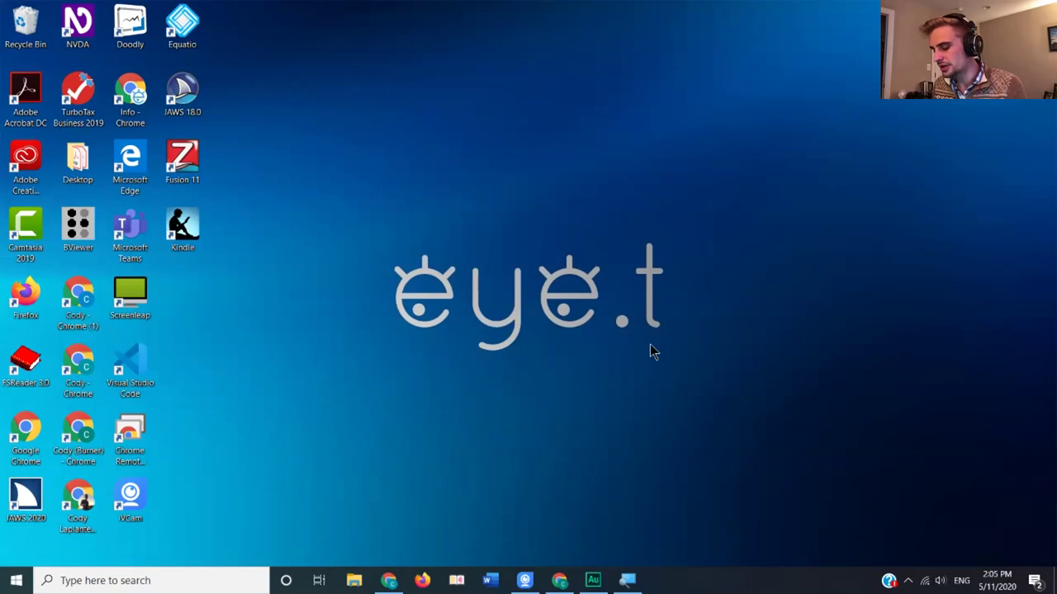
pyautogui.press('super')
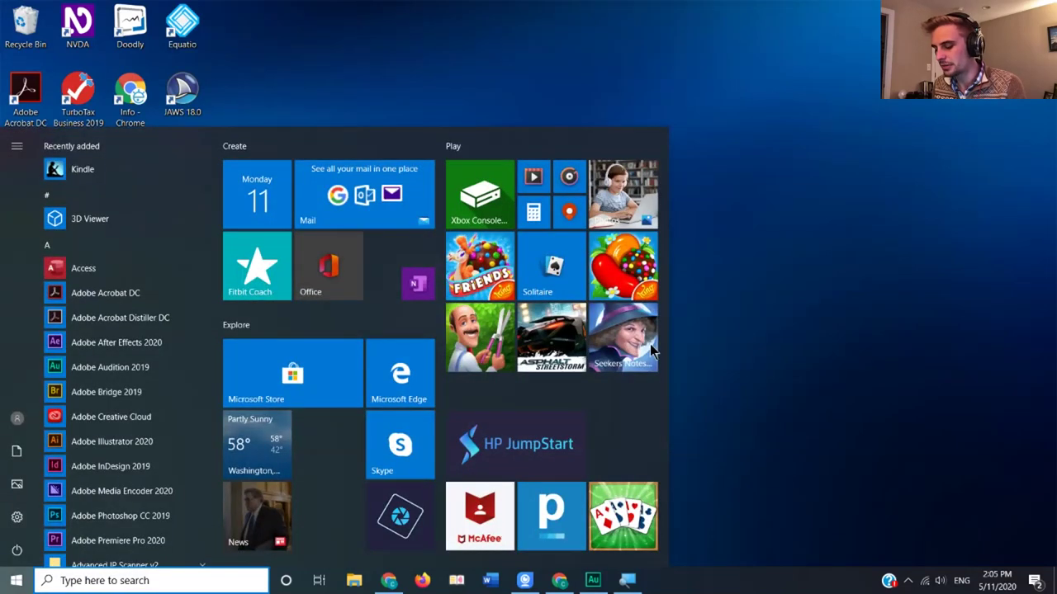
pyautogui.write('jaws')
pyautogui.press('Return')
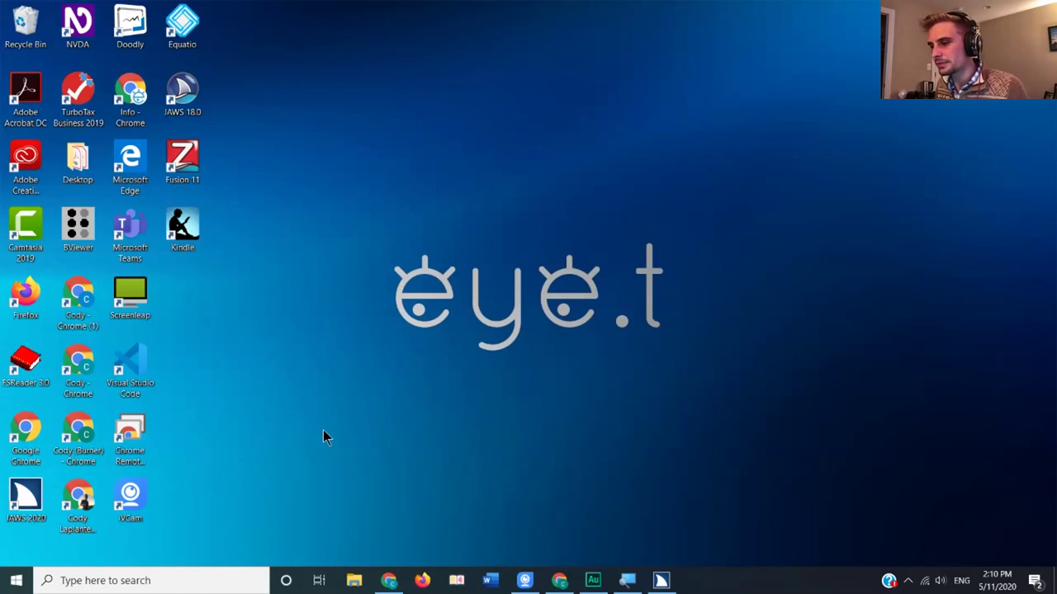
pyautogui.press('super')
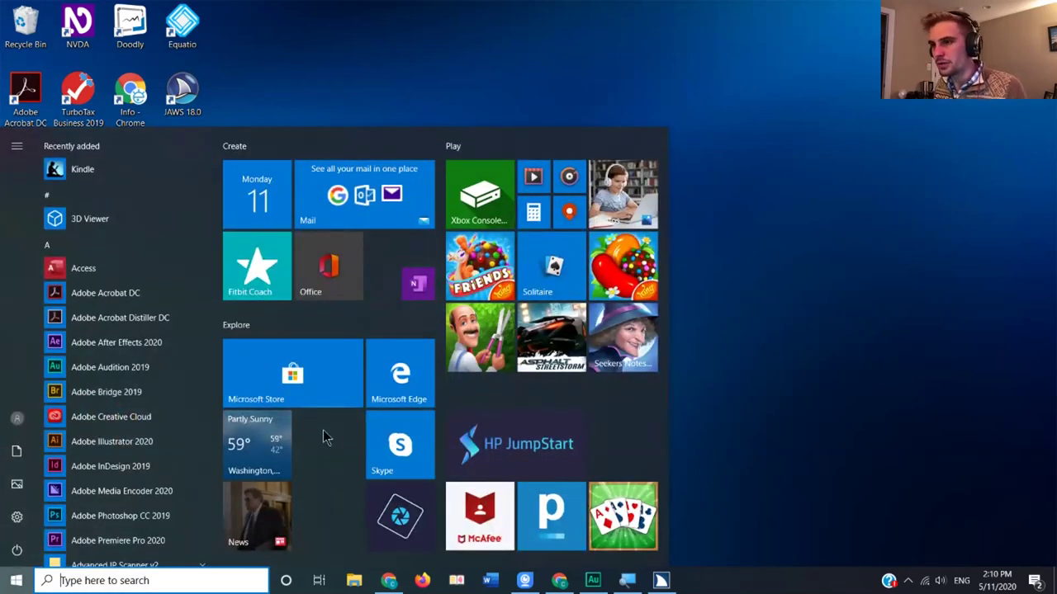
pyautogui.write('g')
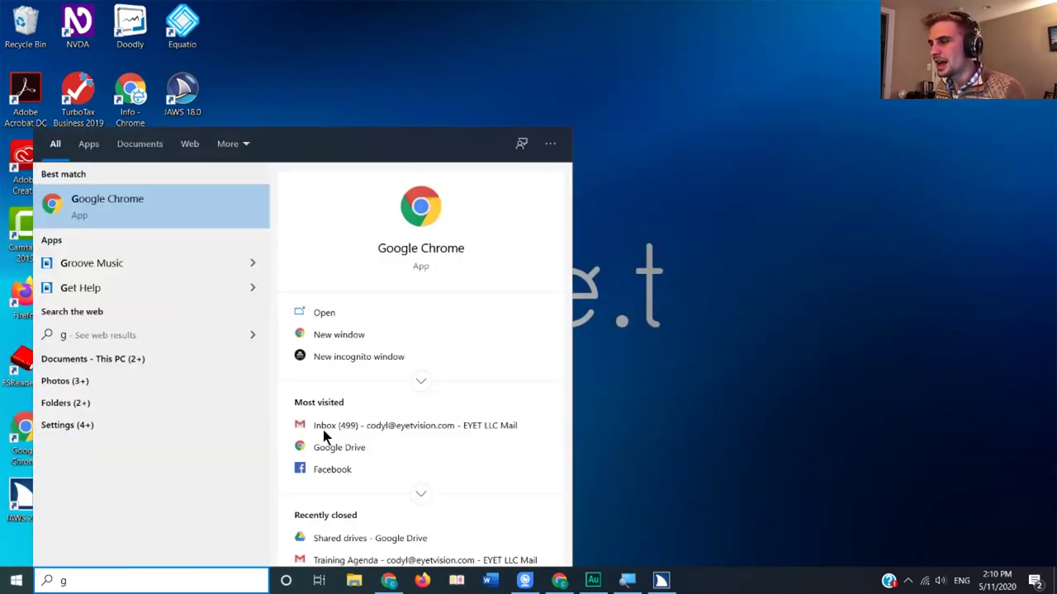
pyautogui.press('Escape')
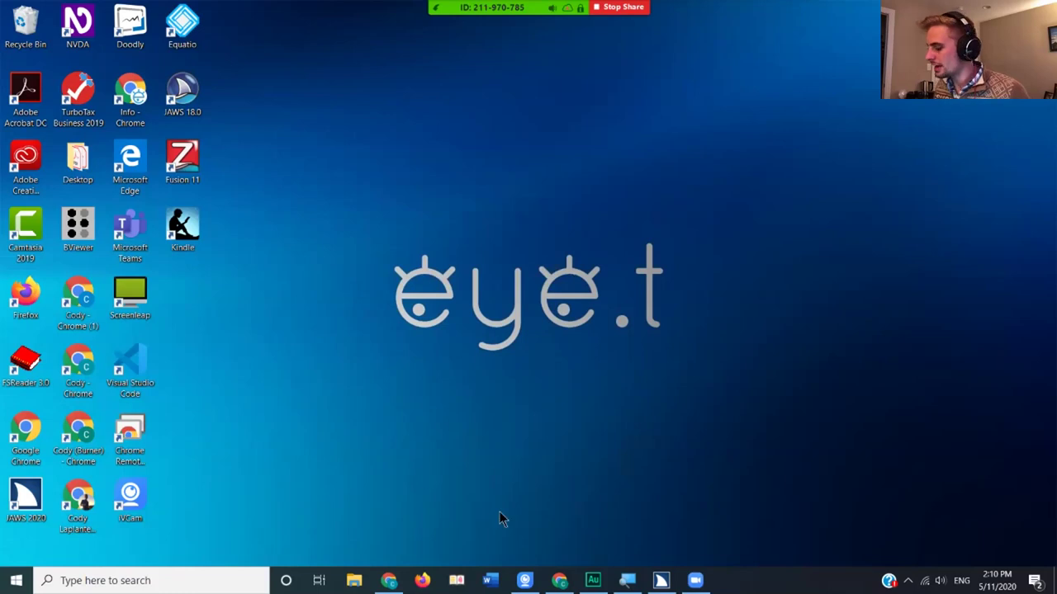
# Switch to the Chrome window with the empty new tab.
pyautogui.click(560, 580)
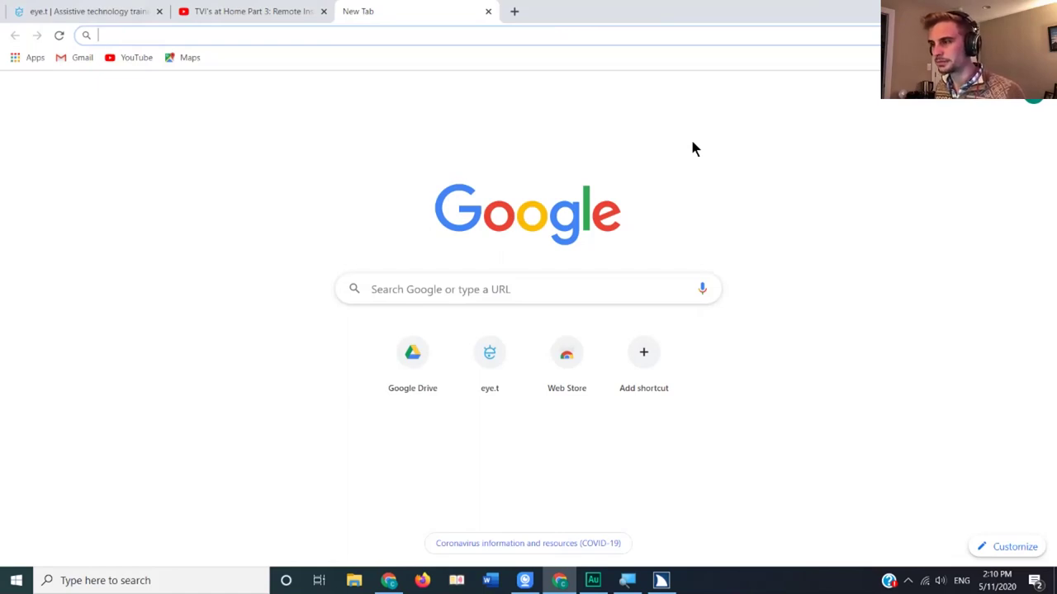
pyautogui.write('s')
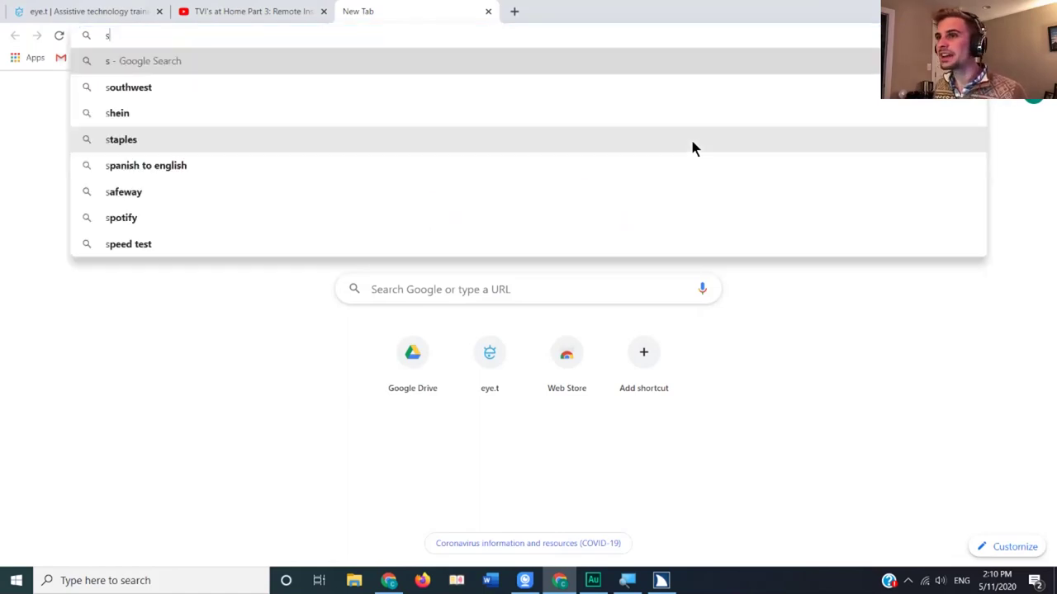
pyautogui.click(124, 391)
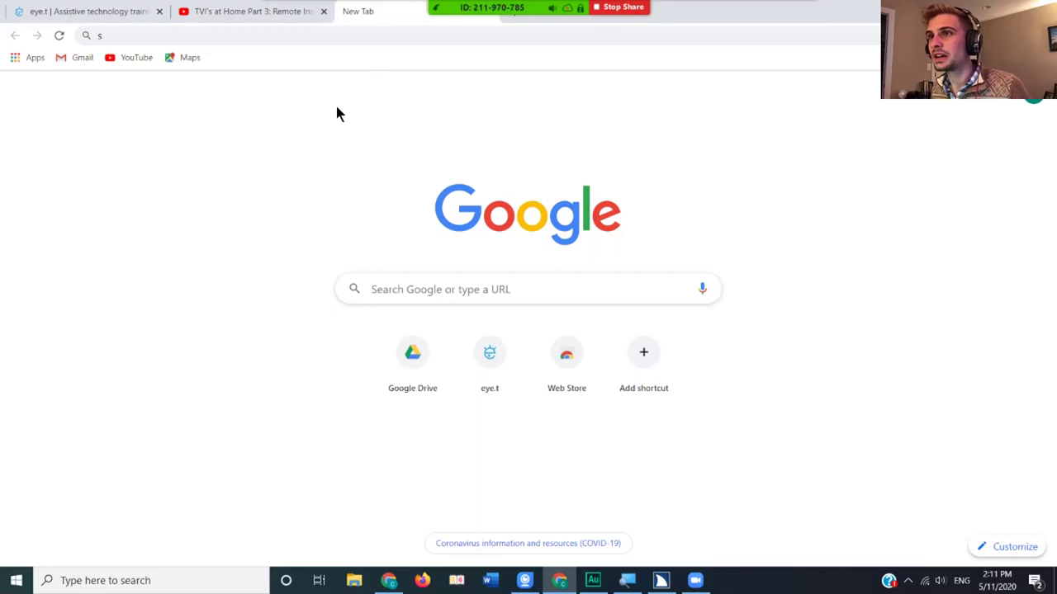
pyautogui.press('BackSpace')
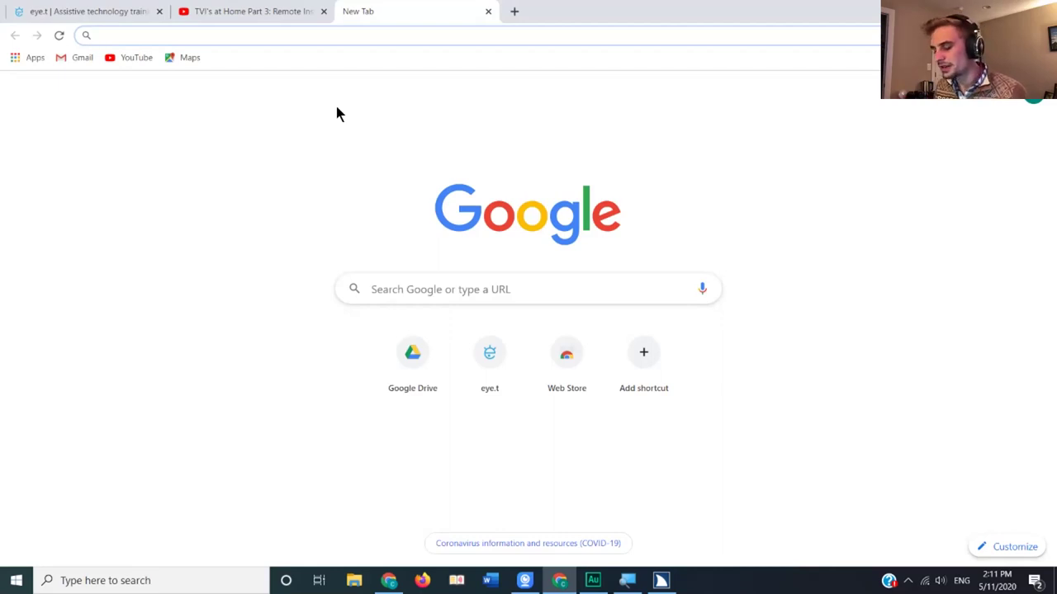
# Go to drive.google.com in the new tab to load Google Drive.
pyautogui.write('d')
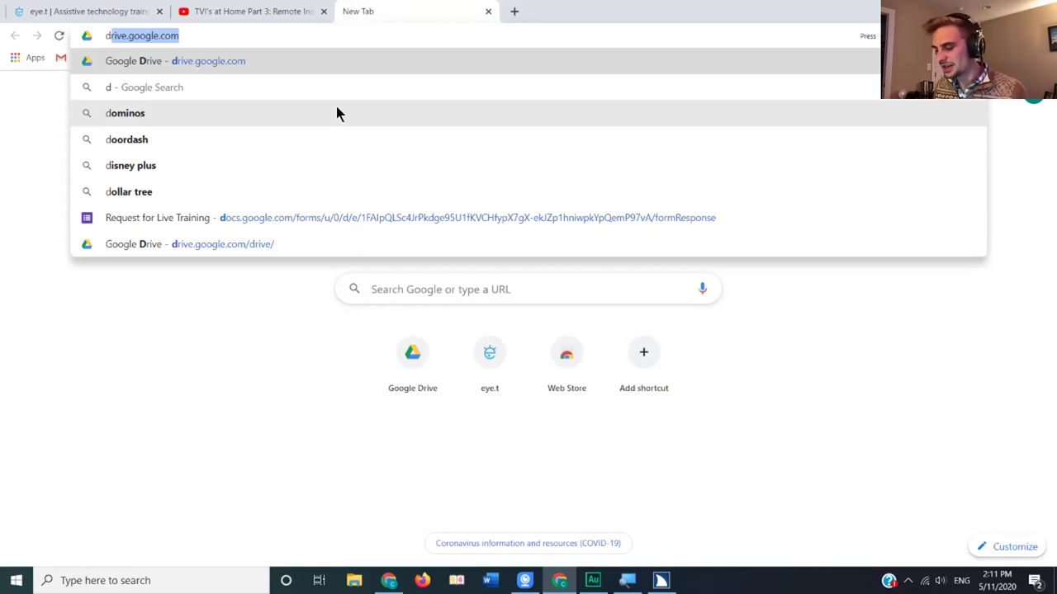
pyautogui.write('rive')
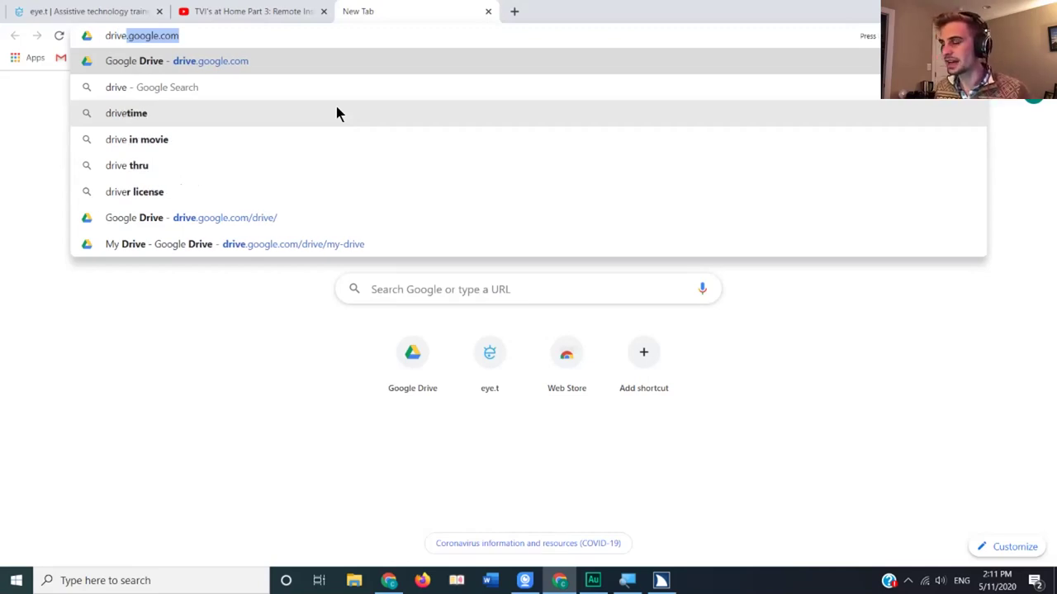
pyautogui.press('Return')
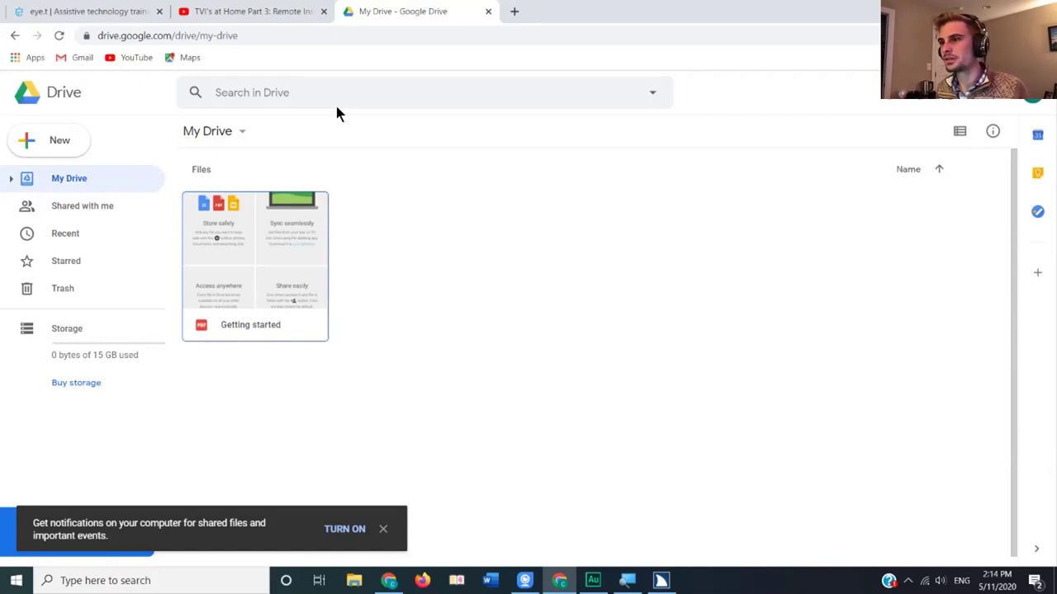
# Toggle the My Drive files between list and grid layout, ending in list layout.
pyautogui.press('v')
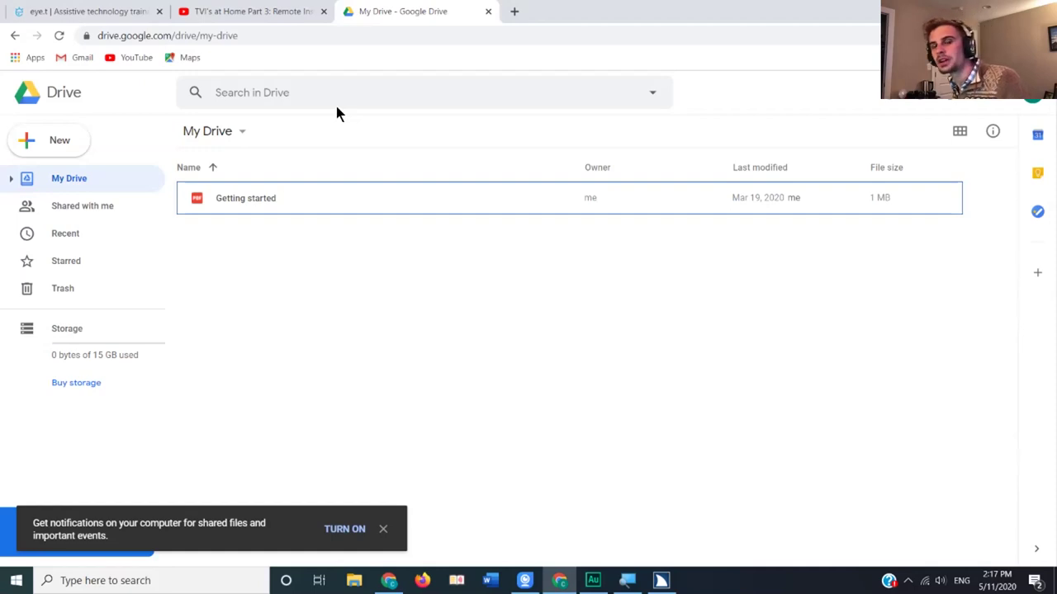
pyautogui.press('v')
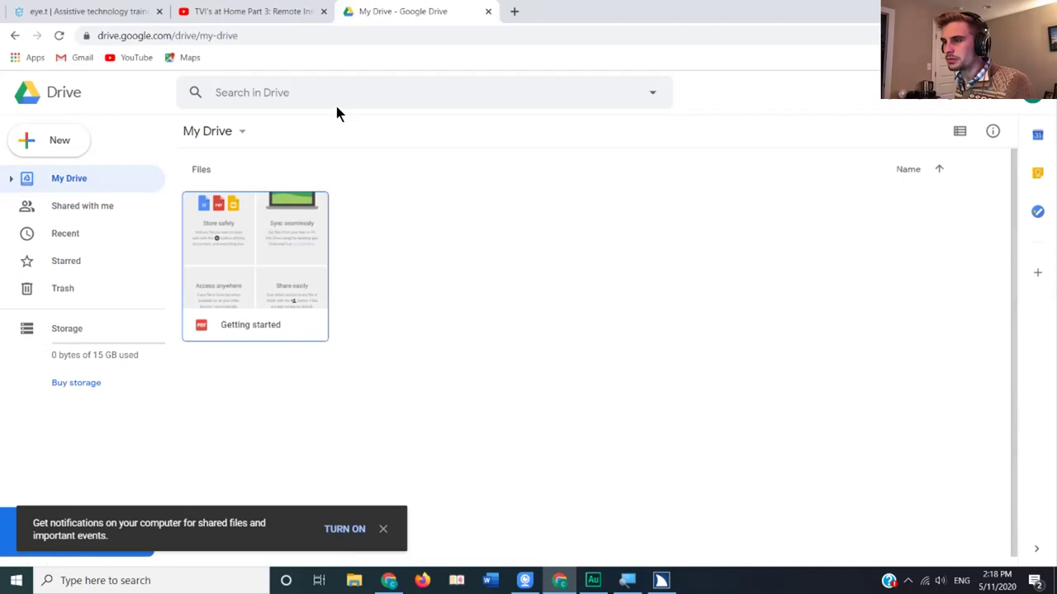
pyautogui.press('v')
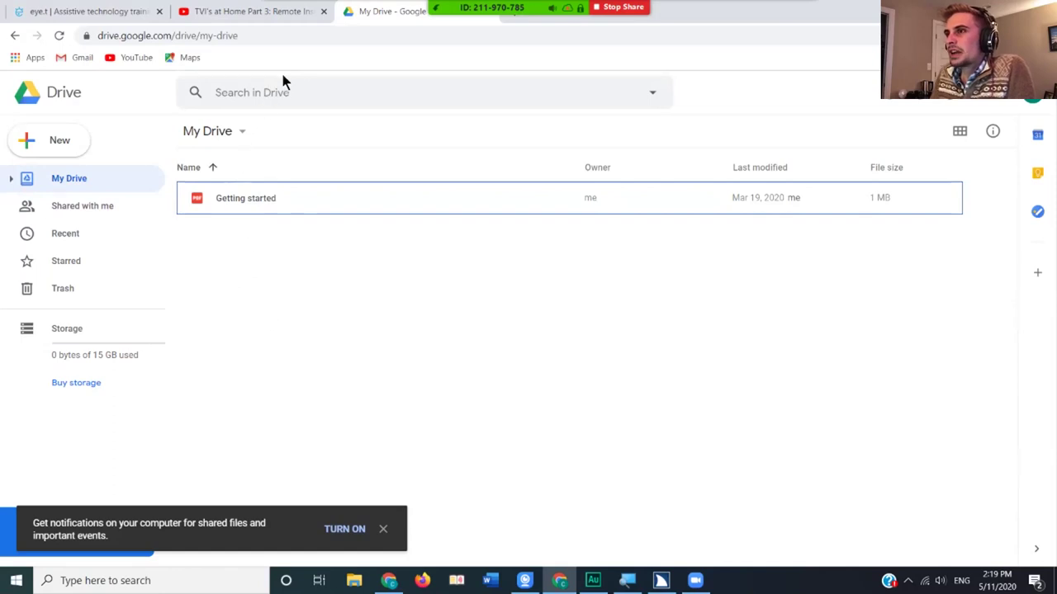
# Examine the eye.t website's home page down to the TVI's @ Home and Virtual ExCEL Academy sections.
pyautogui.click(116, 9)
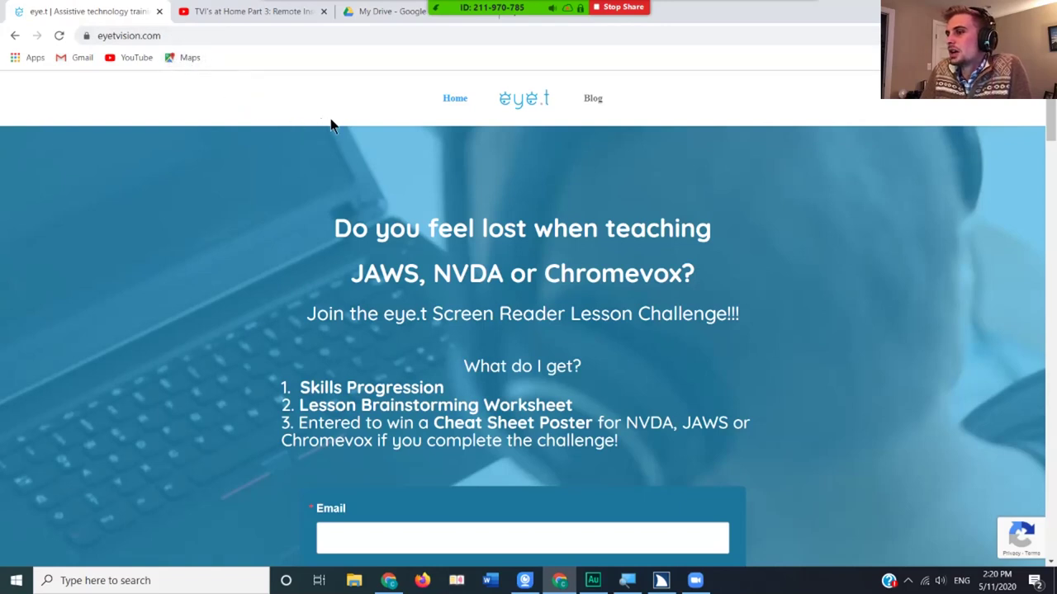
pyautogui.scroll(-8, 338, 106)
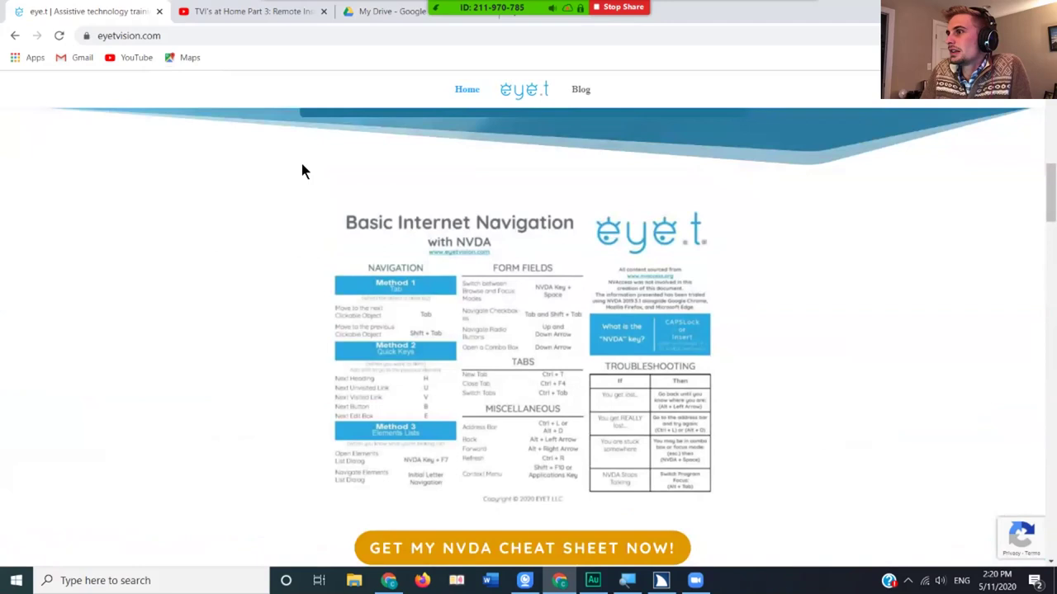
pyautogui.scroll(-3, 301, 169)
pyautogui.scroll(3, 303, 171)
pyautogui.scroll(-2, 302, 171)
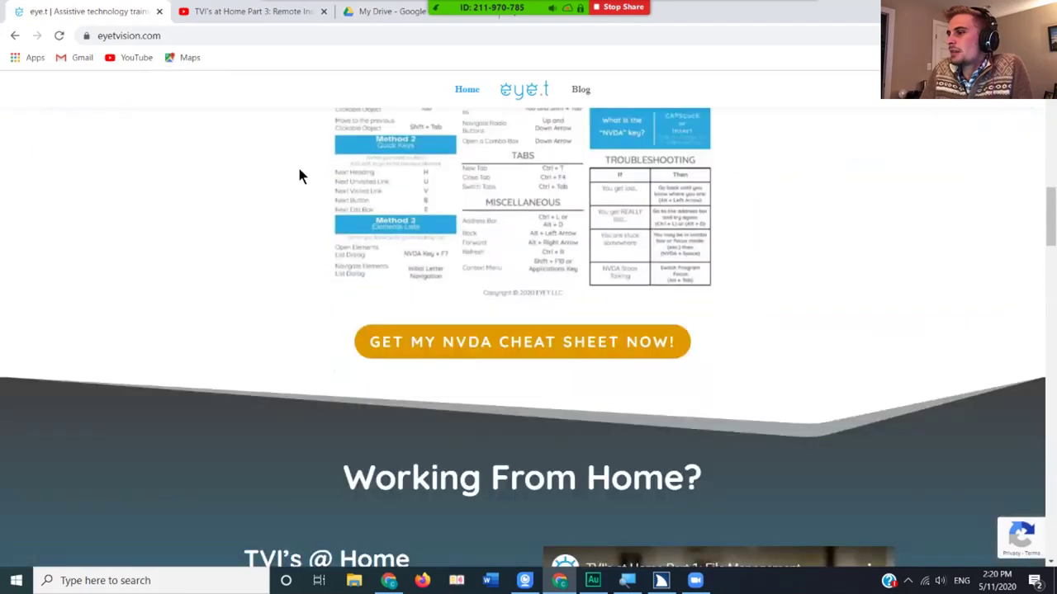
pyautogui.scroll(-3, 299, 174)
pyautogui.scroll(-3, 299, 175)
pyautogui.scroll(1, 304, 182)
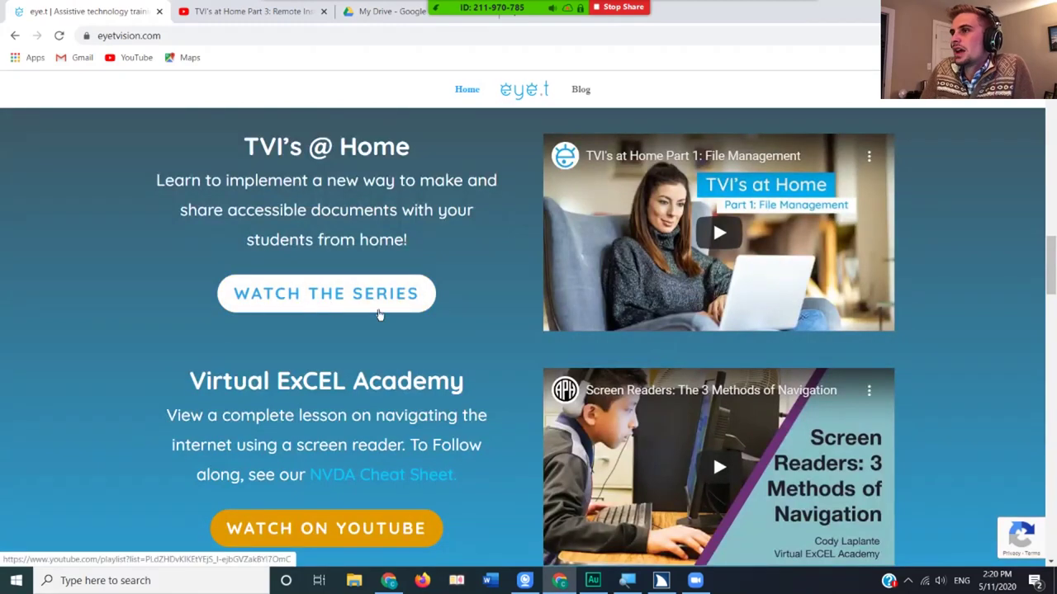
# Watch the YouTube video "TVI's at Home Part 3: Remote Instruction" in full screen, then leave full screen and pause it.
pyautogui.click(202, 10)
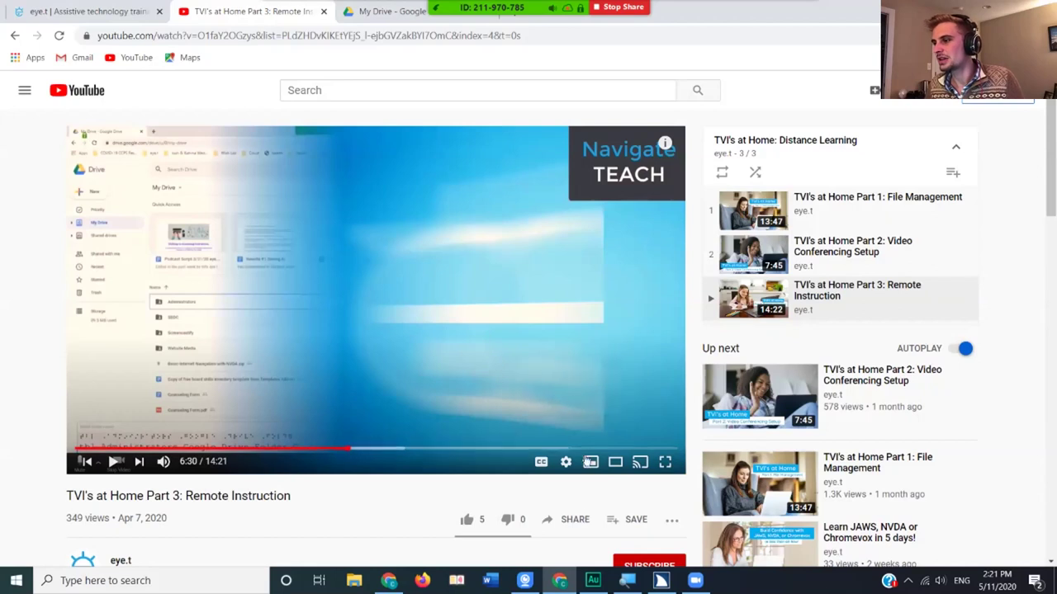
pyautogui.click(665, 461)
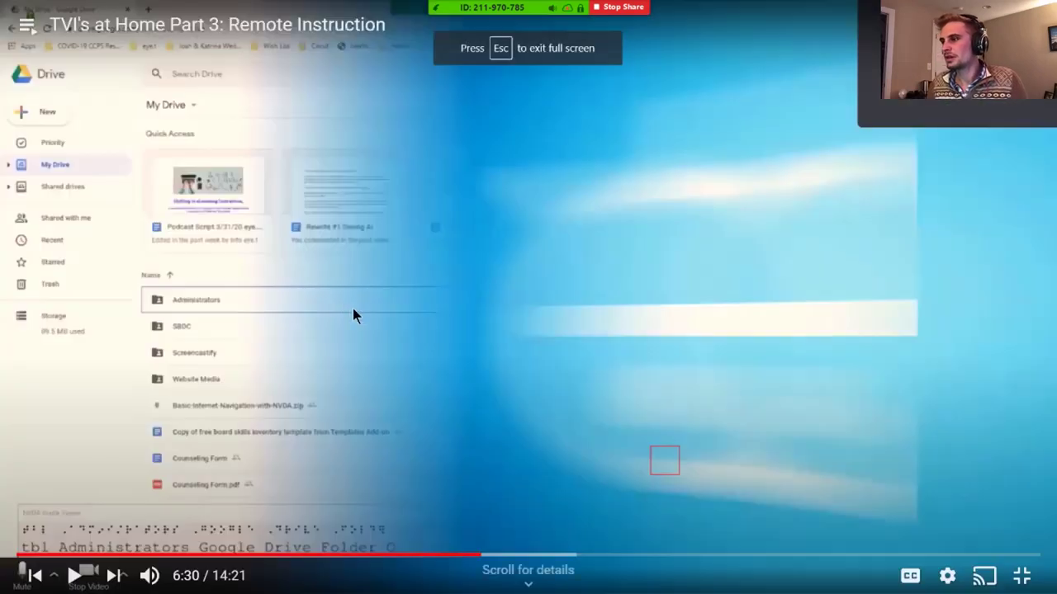
pyautogui.click(357, 305)
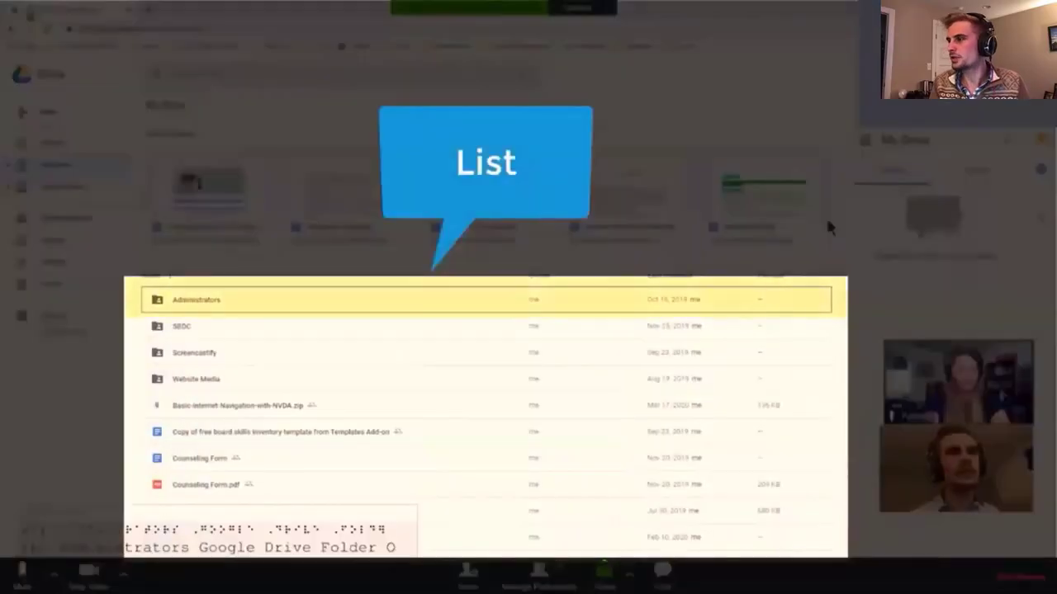
pyautogui.click(353, 351)
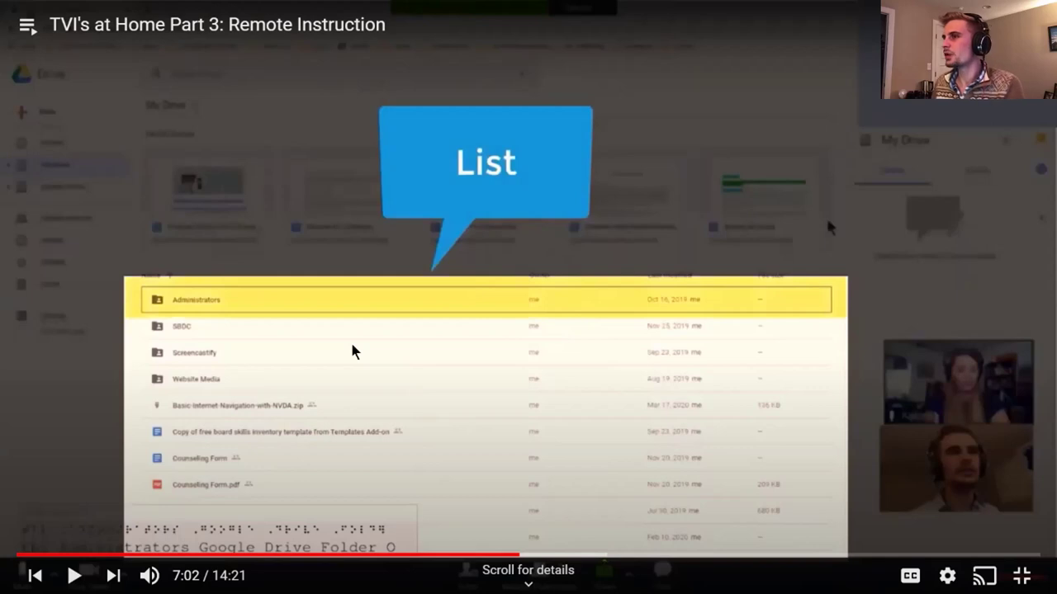
pyautogui.click(226, 153)
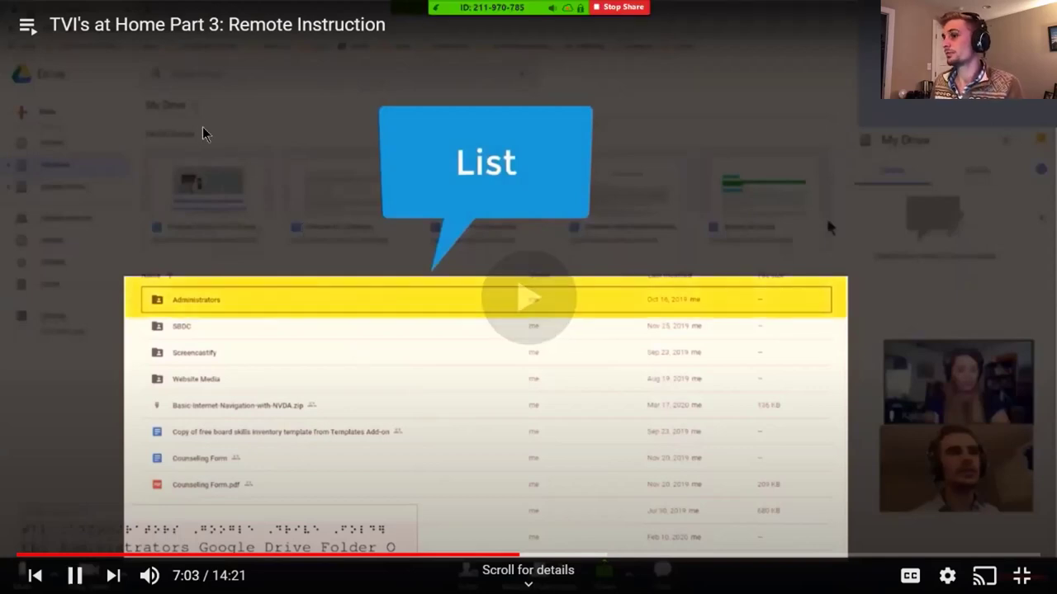
pyautogui.press('Escape')
pyautogui.click(281, 268)
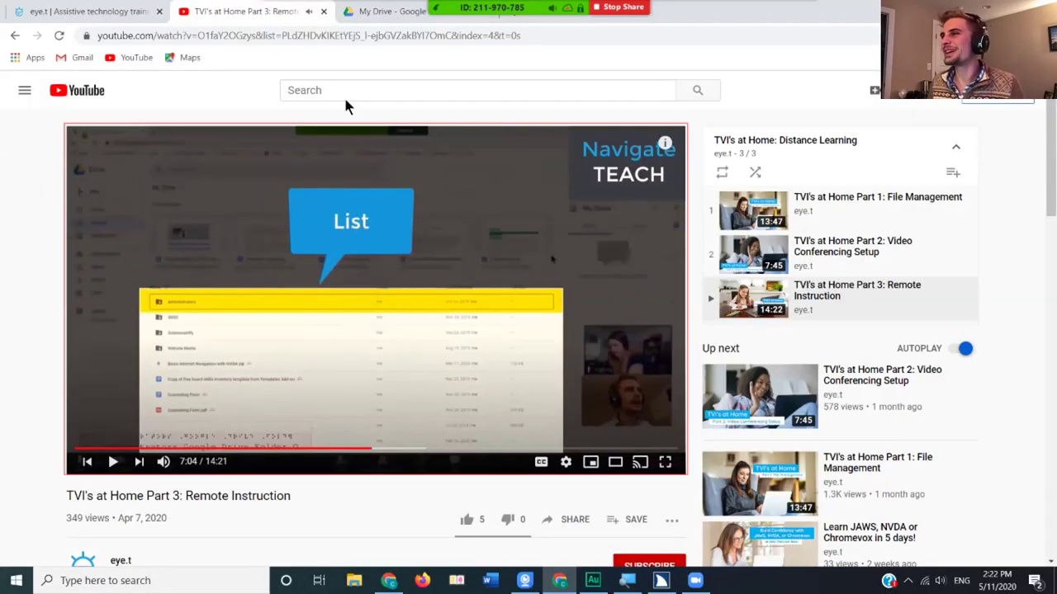
# Return to Google Drive and move the keyboard focus between the My Drive navigation entry and the file list, ending on the file list.
pyautogui.click(374, 11)
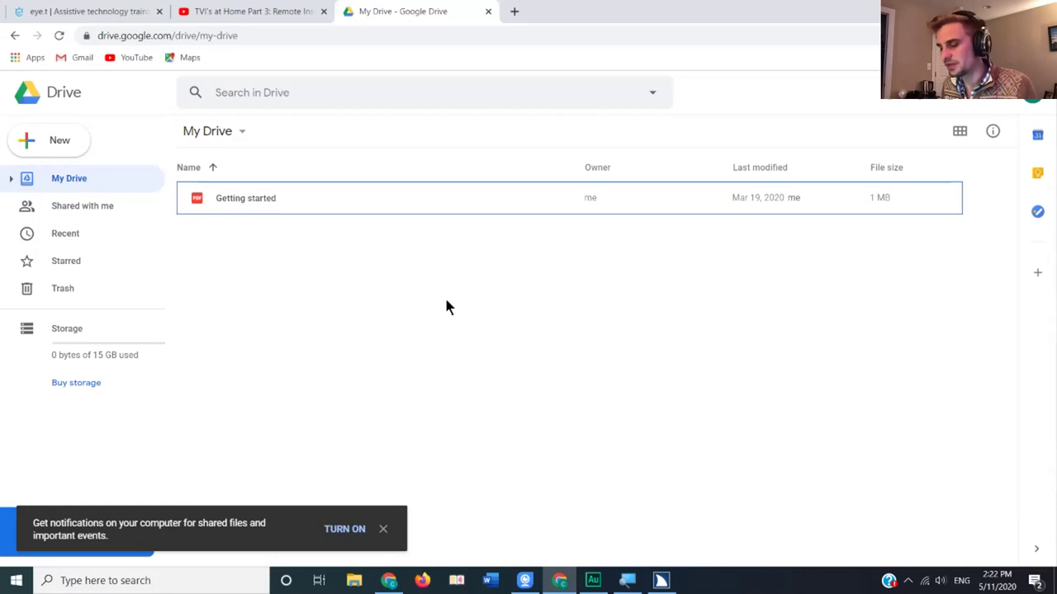
pyautogui.press('g')
pyautogui.press('n')
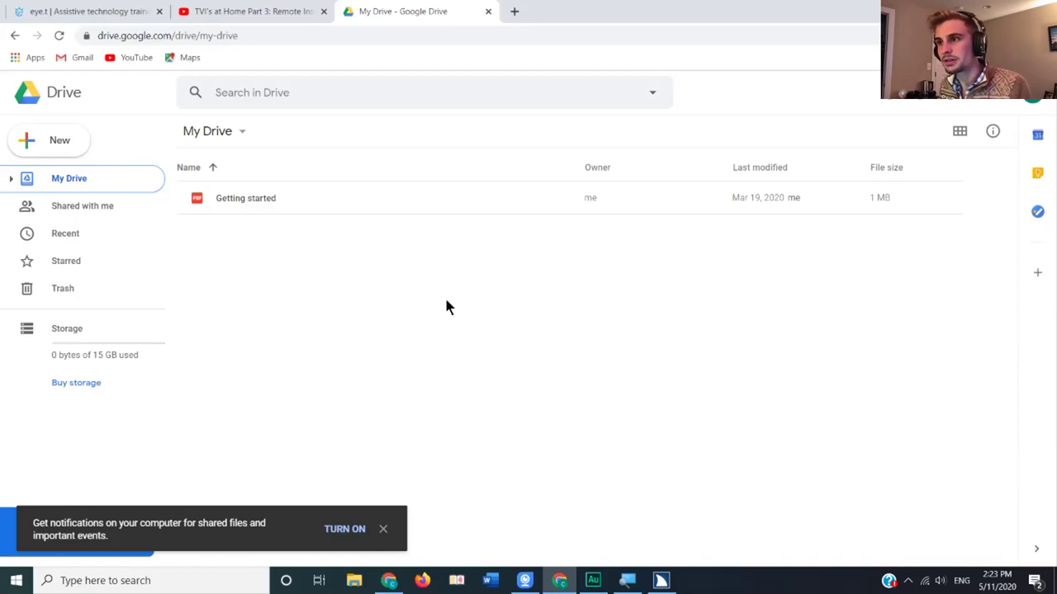
pyautogui.press('Tab')
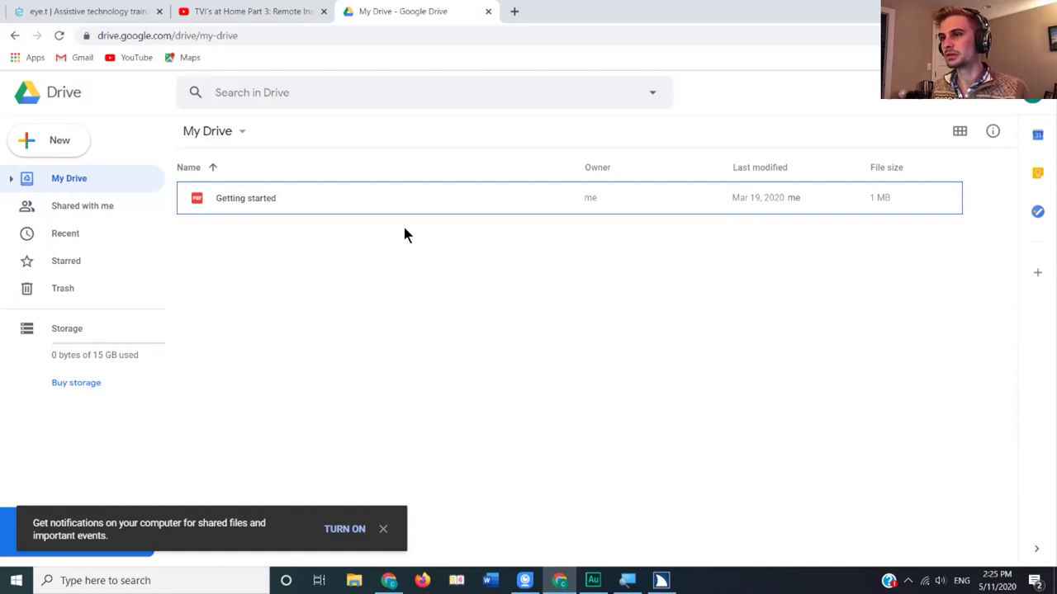
pyautogui.press('g')
pyautogui.press('n')
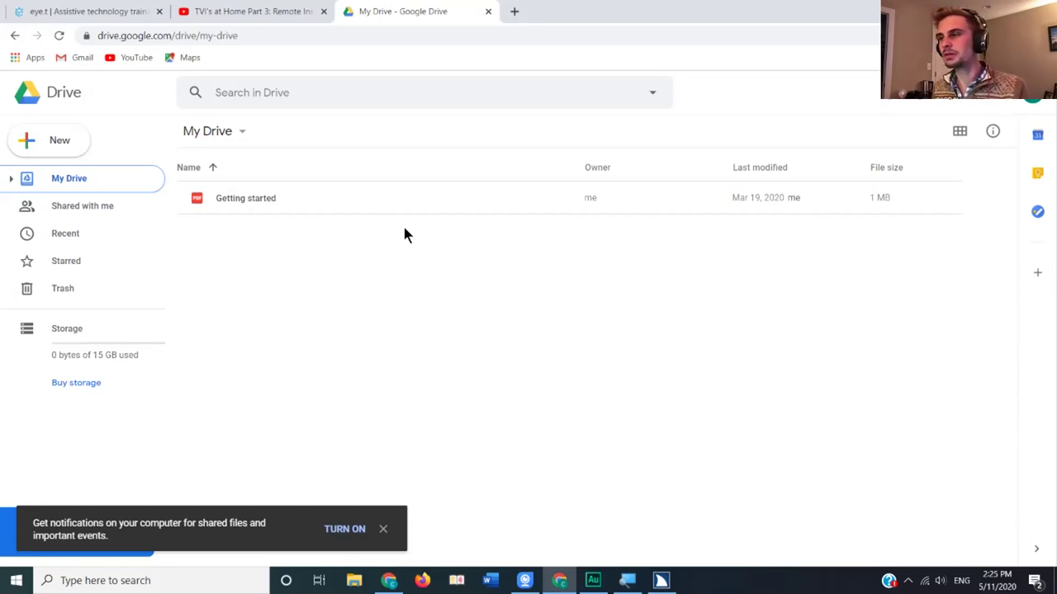
pyautogui.press('g')
pyautogui.press('l')
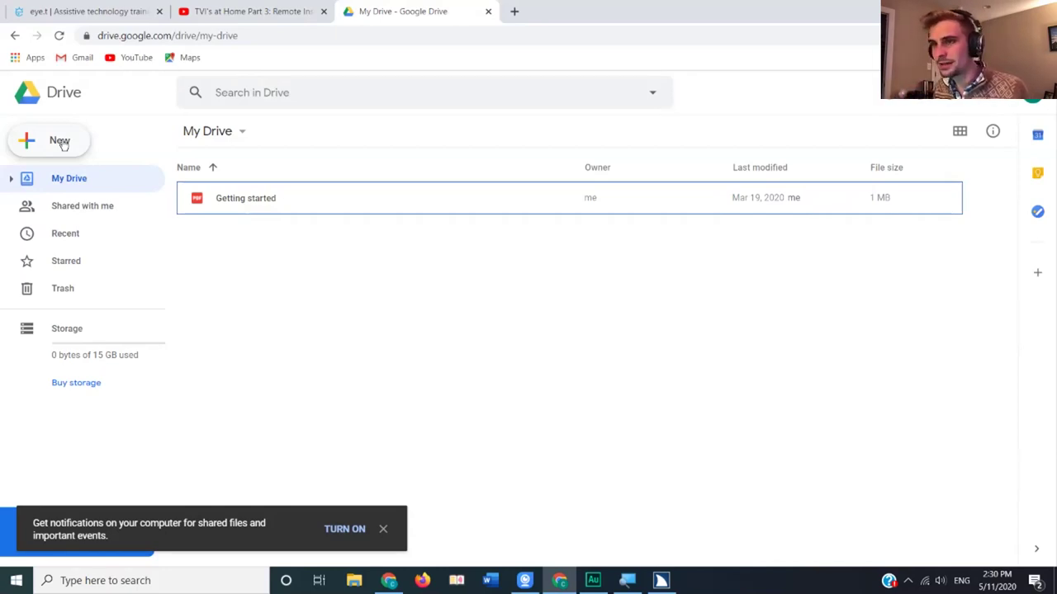
# Examine the kinds of new items that can be created, from folders and uploads to the additional Google apps such as Forms and Drawings.
pyautogui.click(62, 142)
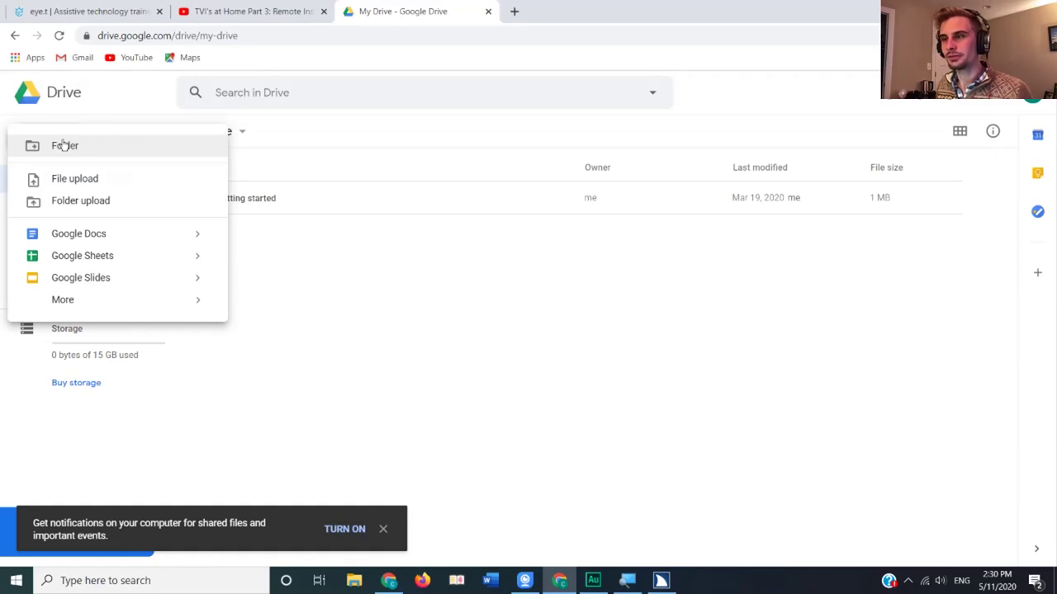
pyautogui.press('Down')
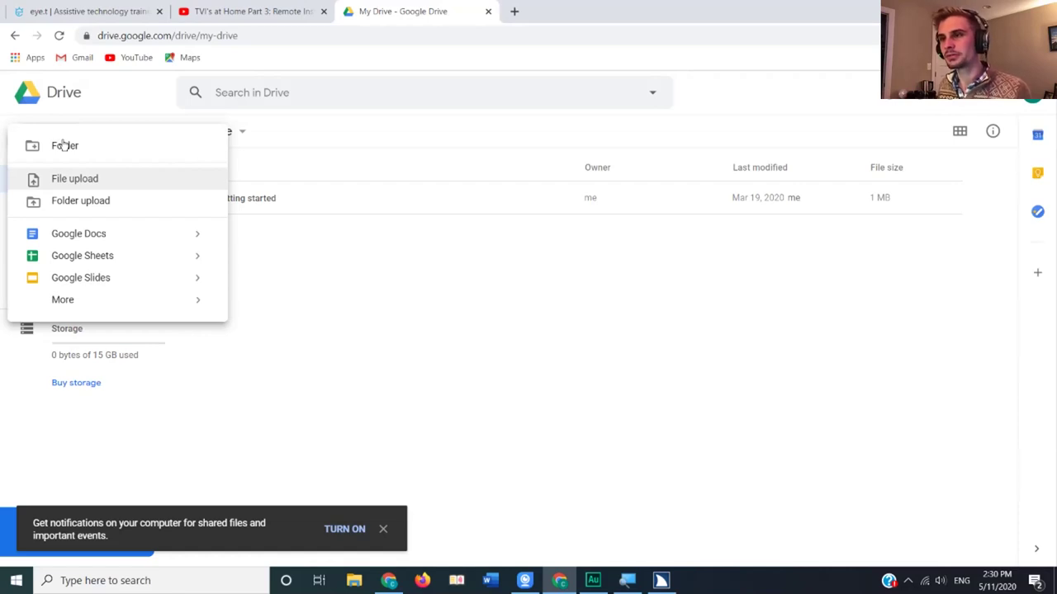
pyautogui.press('Down')
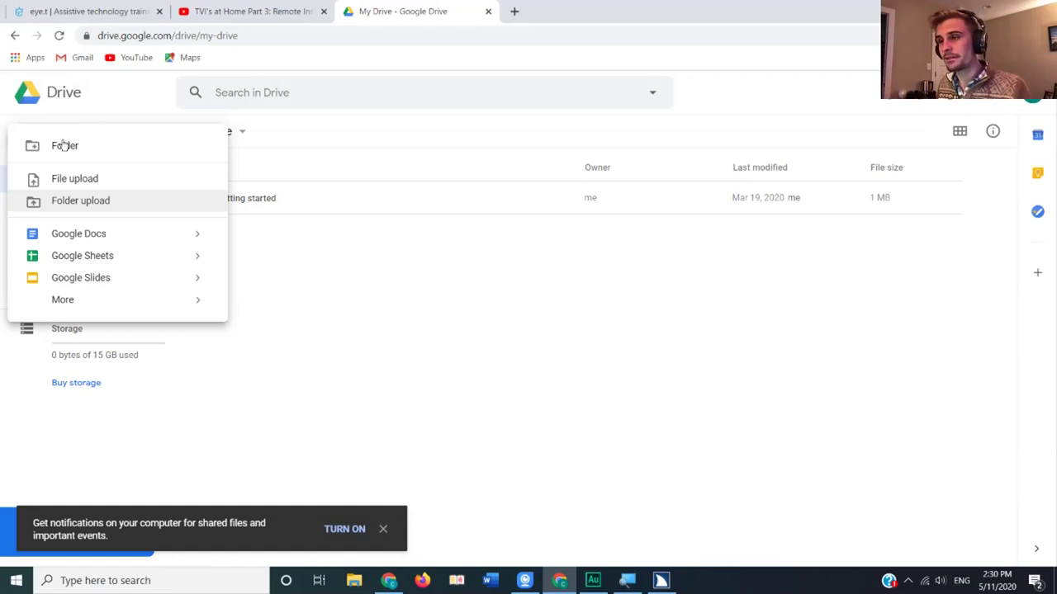
pyautogui.press('Down')
pyautogui.press('Down')
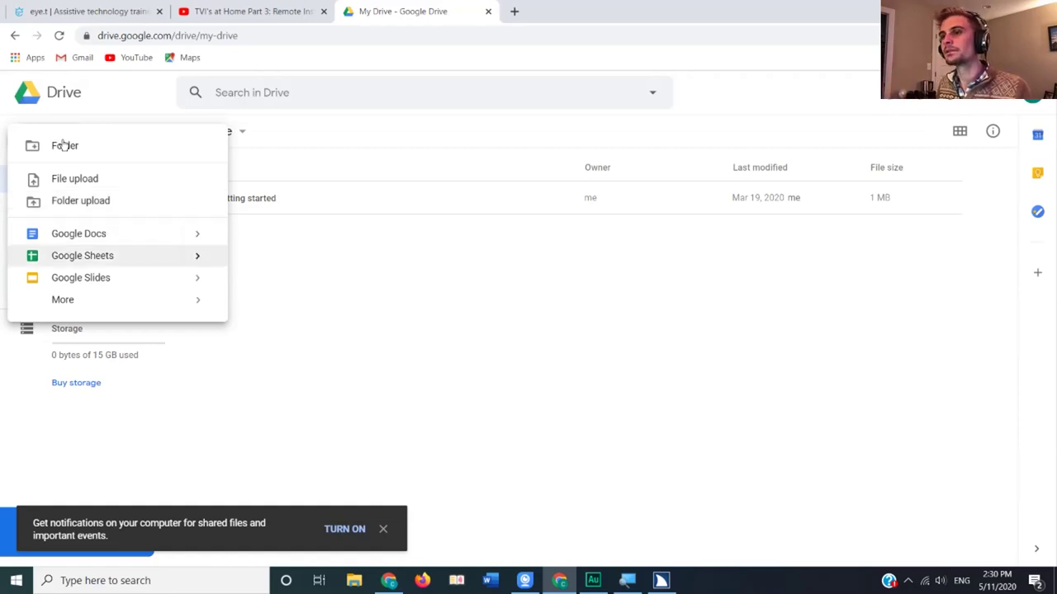
pyautogui.press('Down')
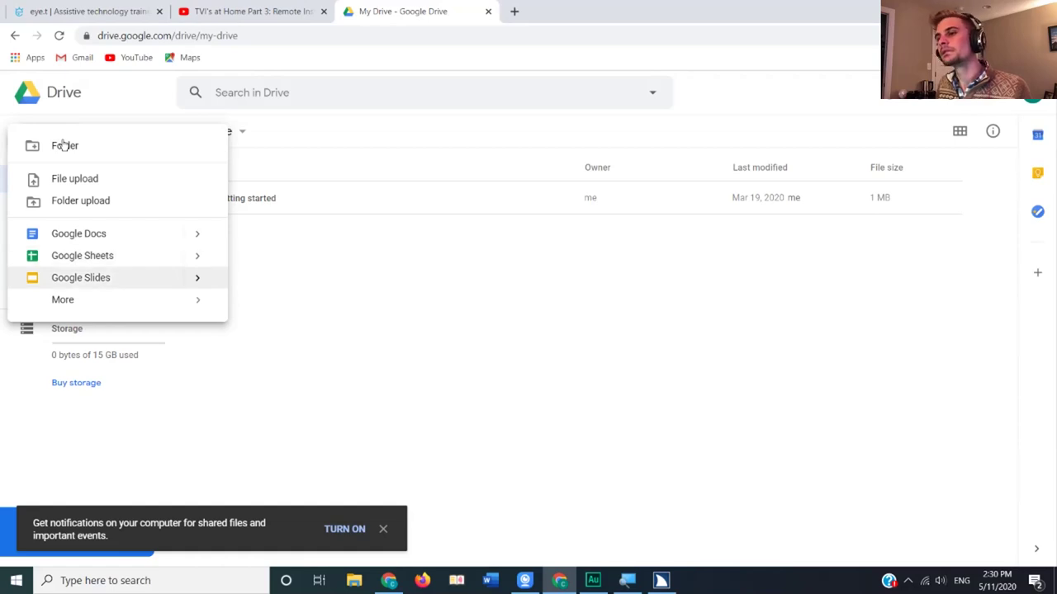
pyautogui.press('Down')
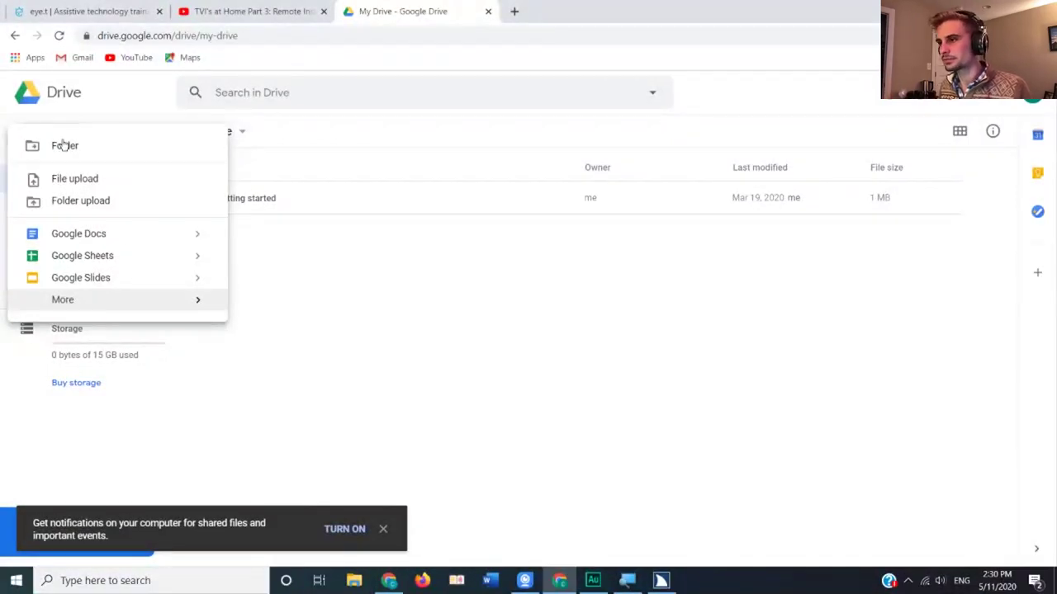
pyautogui.press('Right')
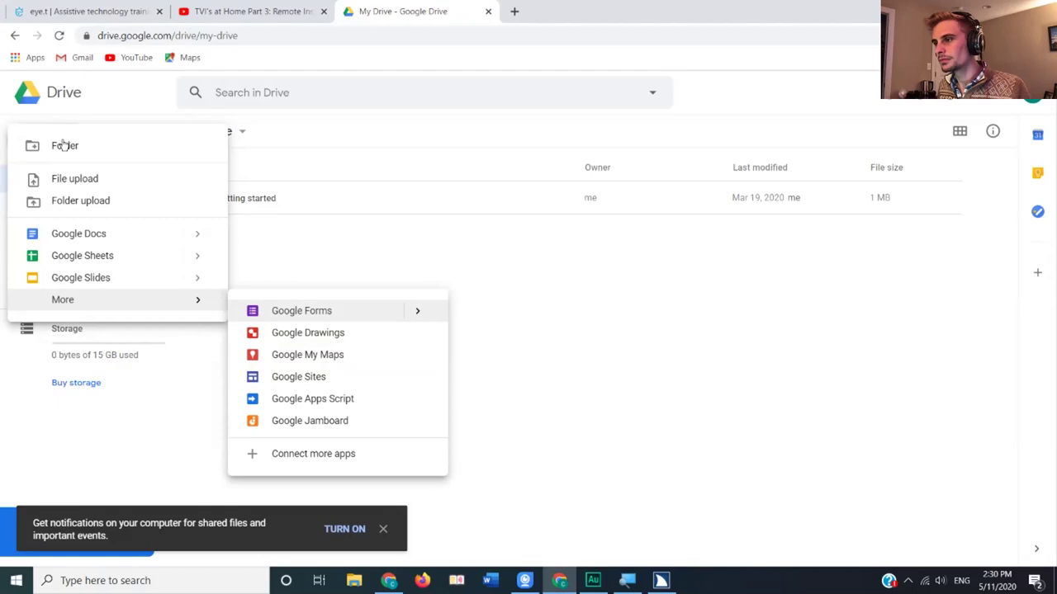
pyautogui.press('Down')
pyautogui.press('Down')
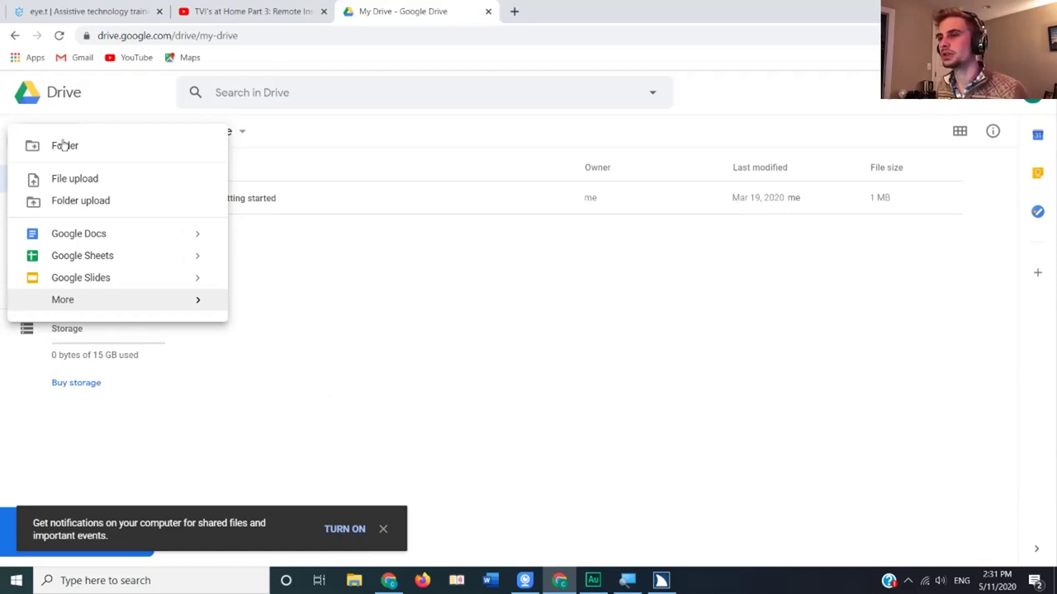
# Create a new blank Google Docs document in My Drive.
pyautogui.press('Up')
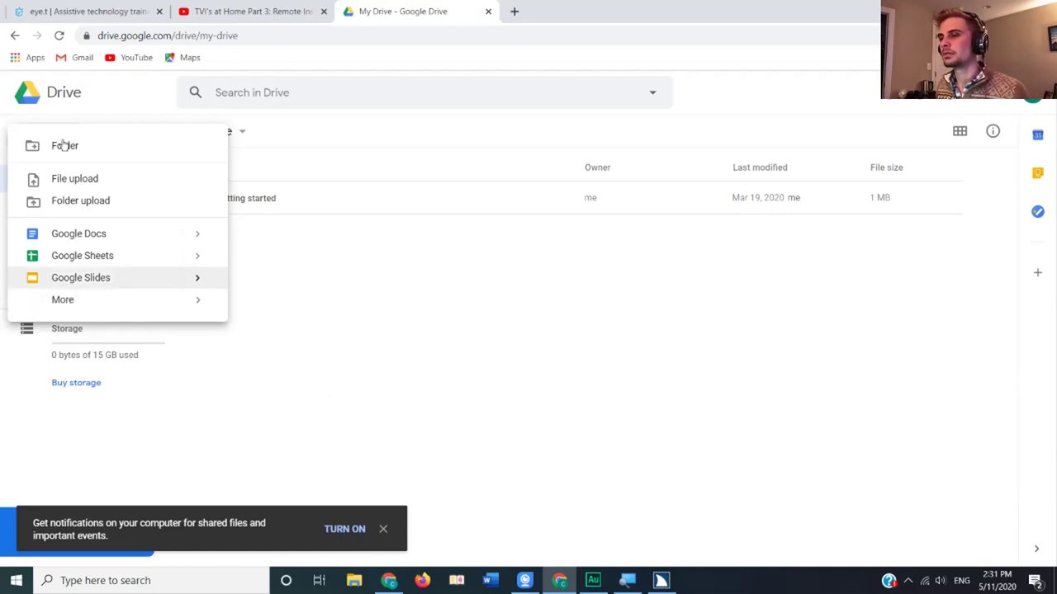
pyautogui.press('Up')
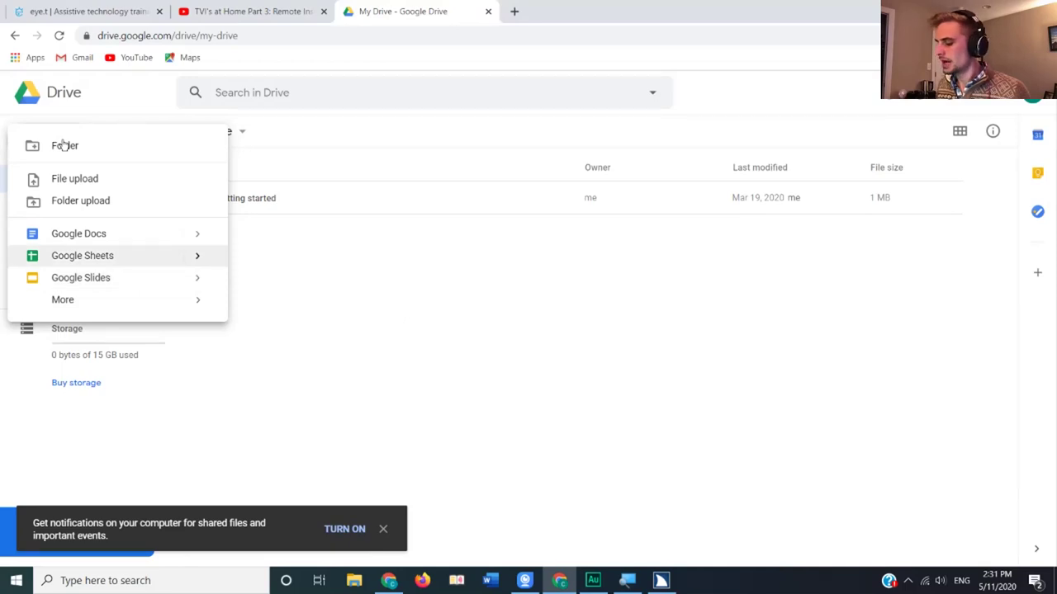
pyautogui.press('Up')
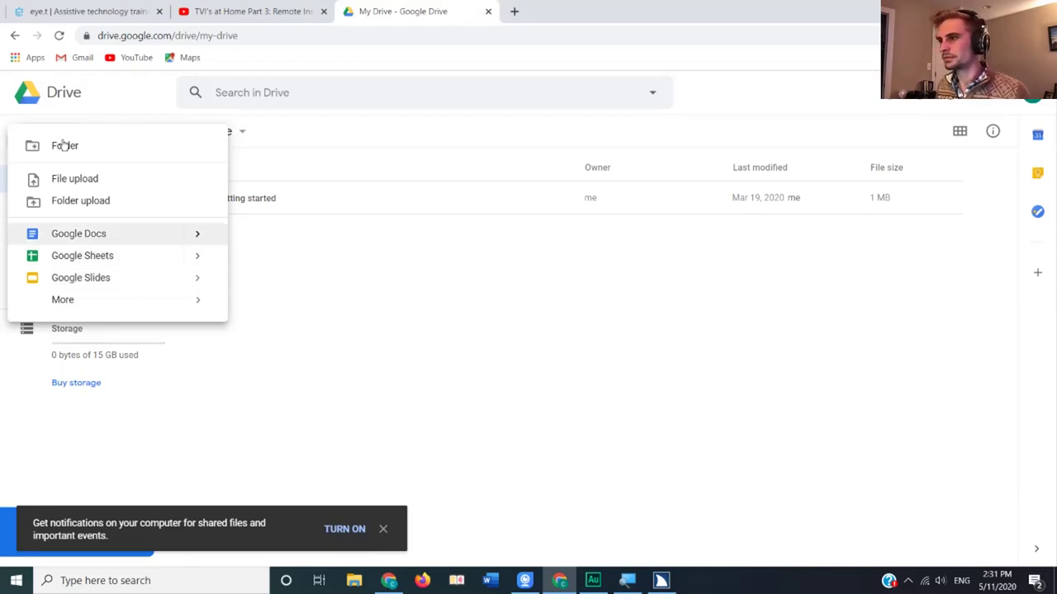
pyautogui.press('Right')
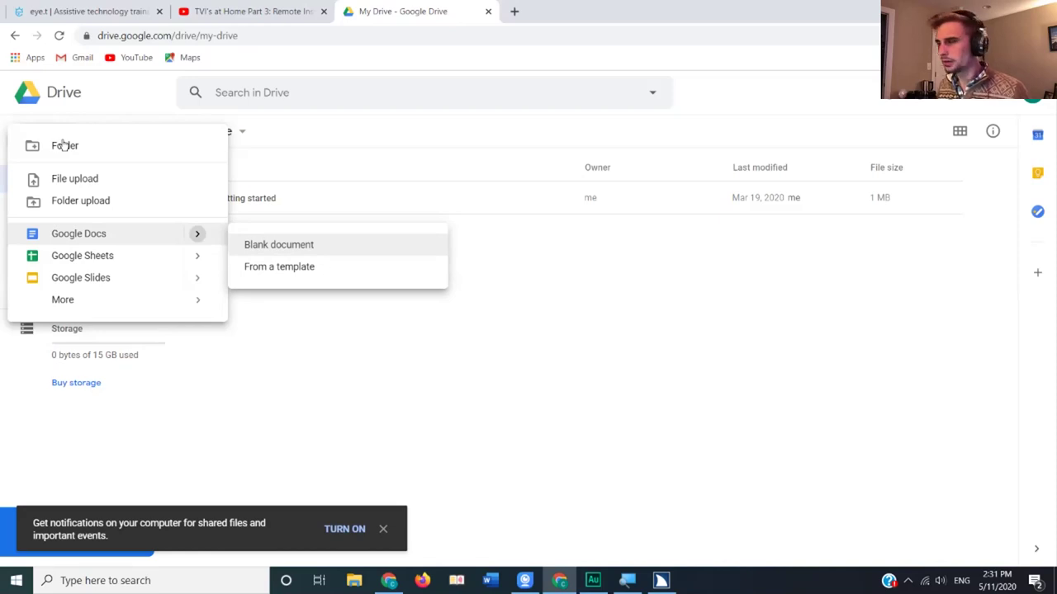
pyautogui.press('Down')
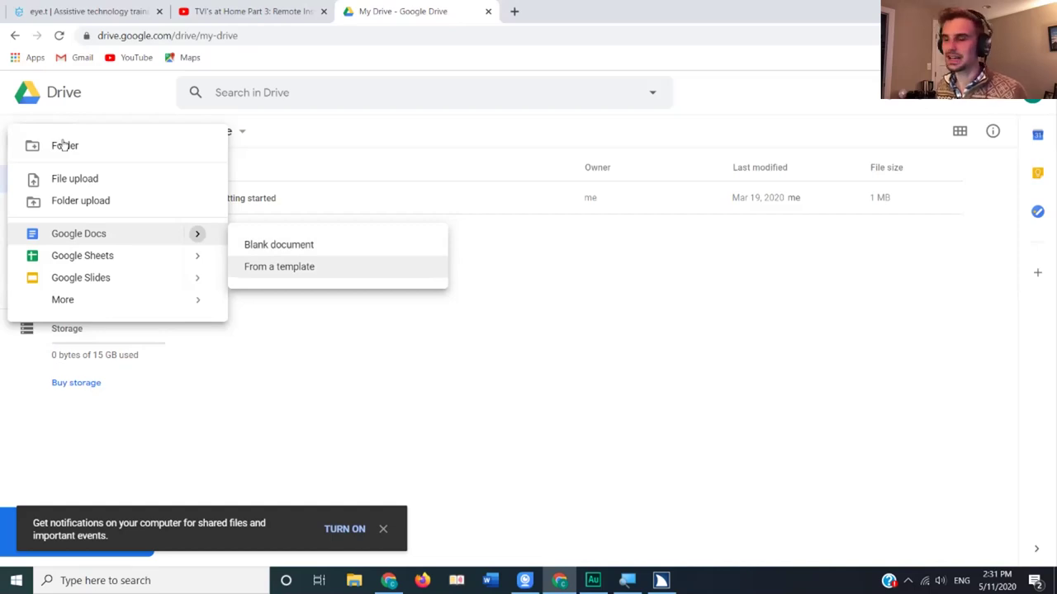
pyautogui.press('Up')
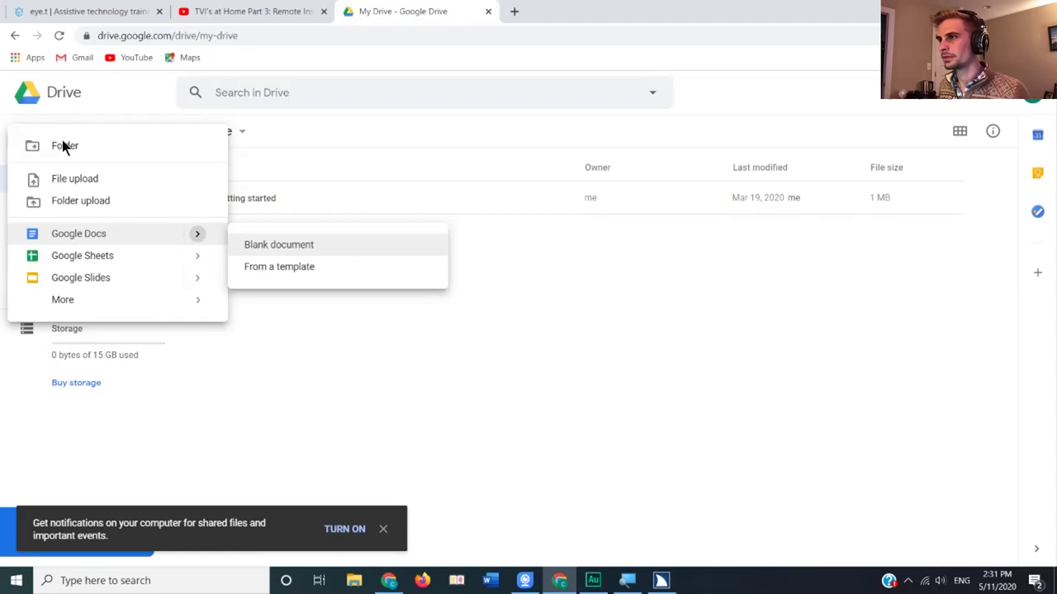
pyautogui.press('Return')
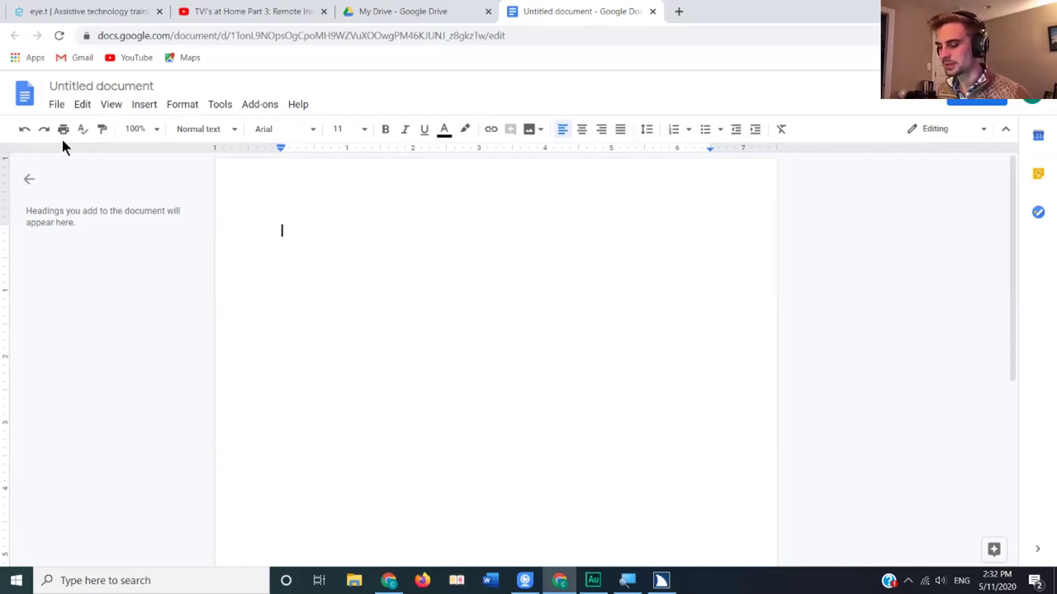
# Turn on screen reader support in the blank document and enter the letter "s" in its body.
pyautogui.write('s')
pyautogui.press('BackSpace')
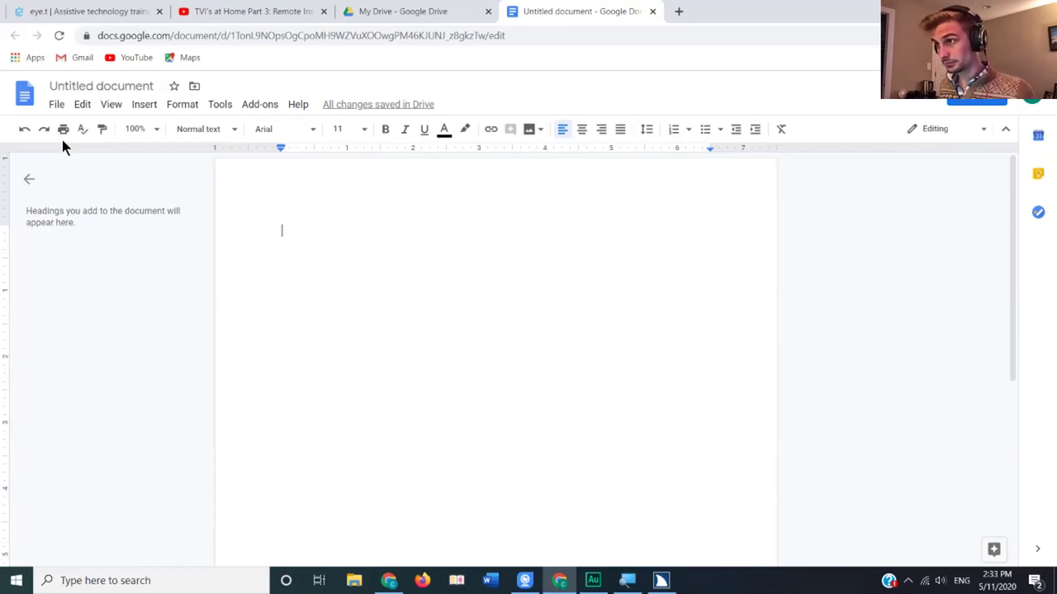
pyautogui.hotkey('ctrl', 'alt', 'z')
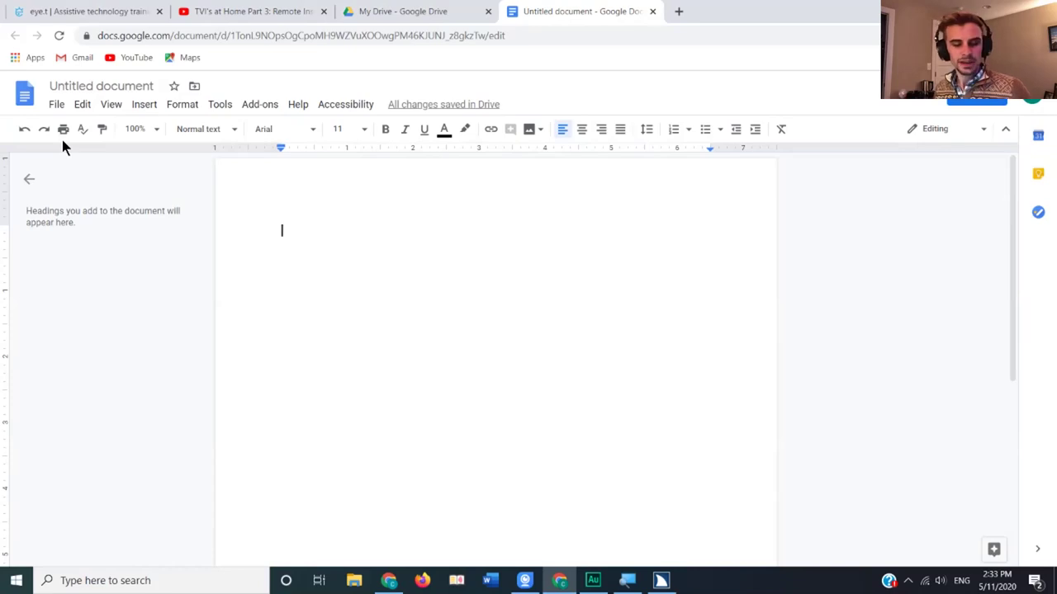
pyautogui.write('s')
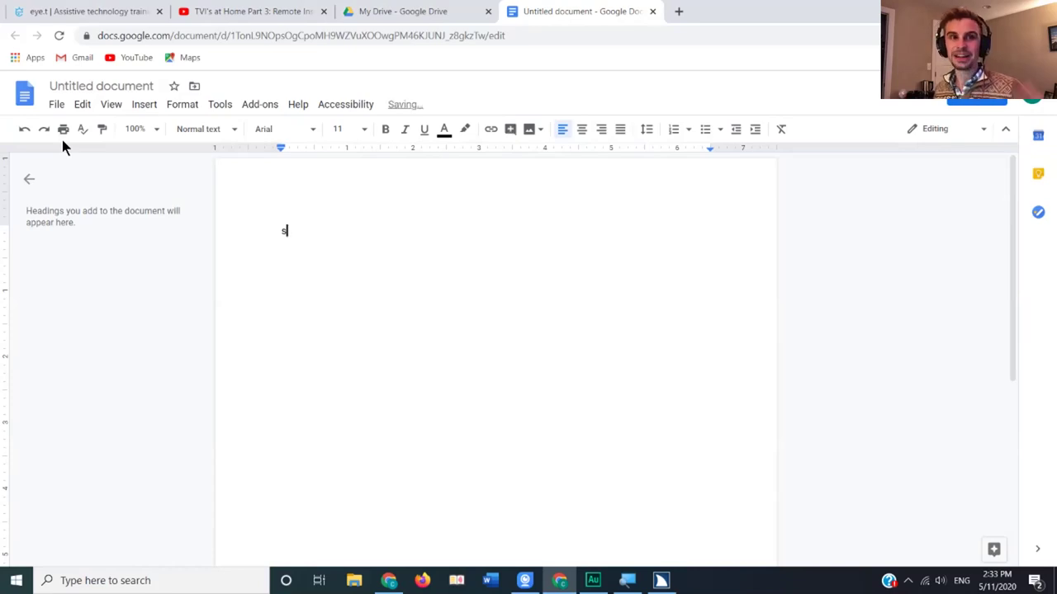
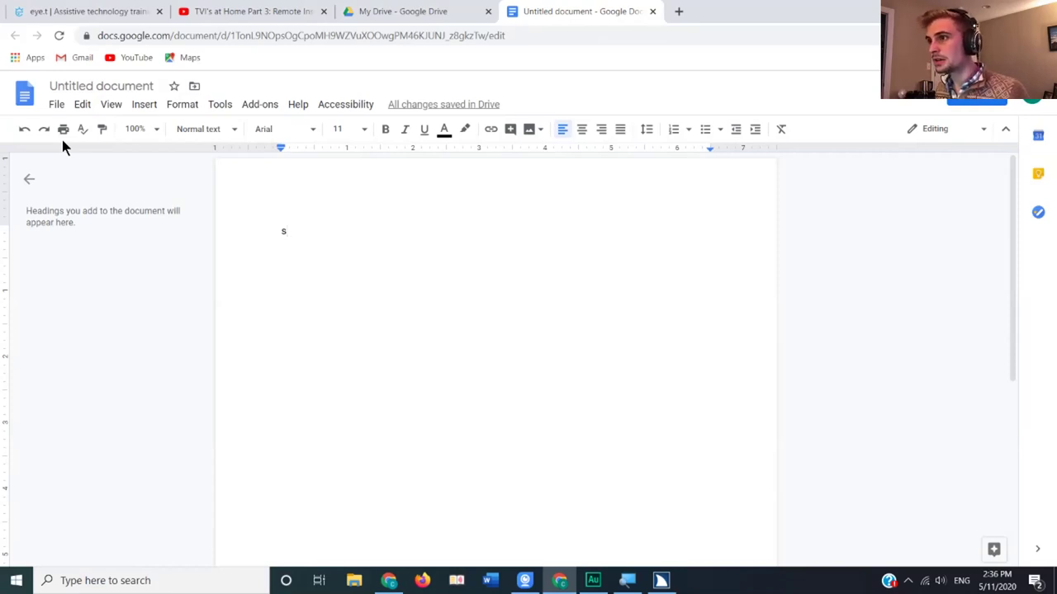
# Review the accessibility commands for speaking the selection, its formatting, the cursor location and the word count.
pyautogui.hotkey('alt', 'a')
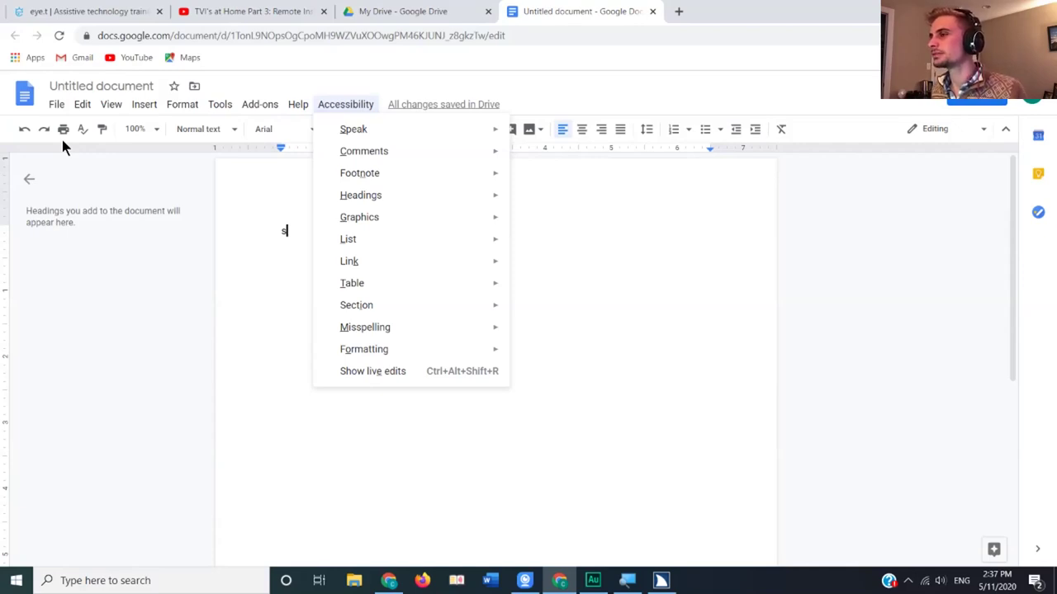
pyautogui.press('Down')
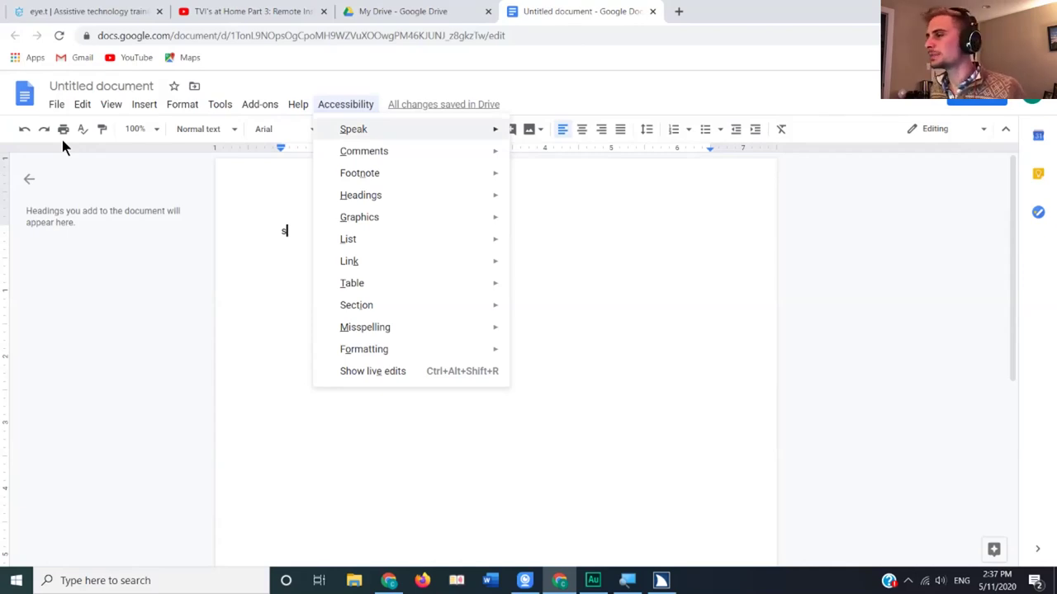
pyautogui.press('Right')
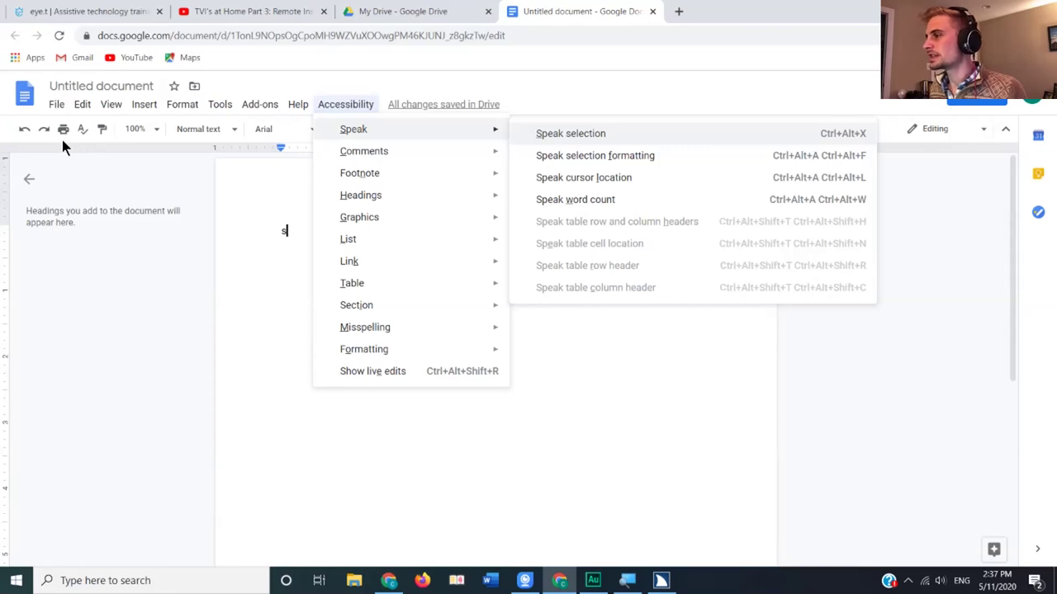
pyautogui.press('Down')
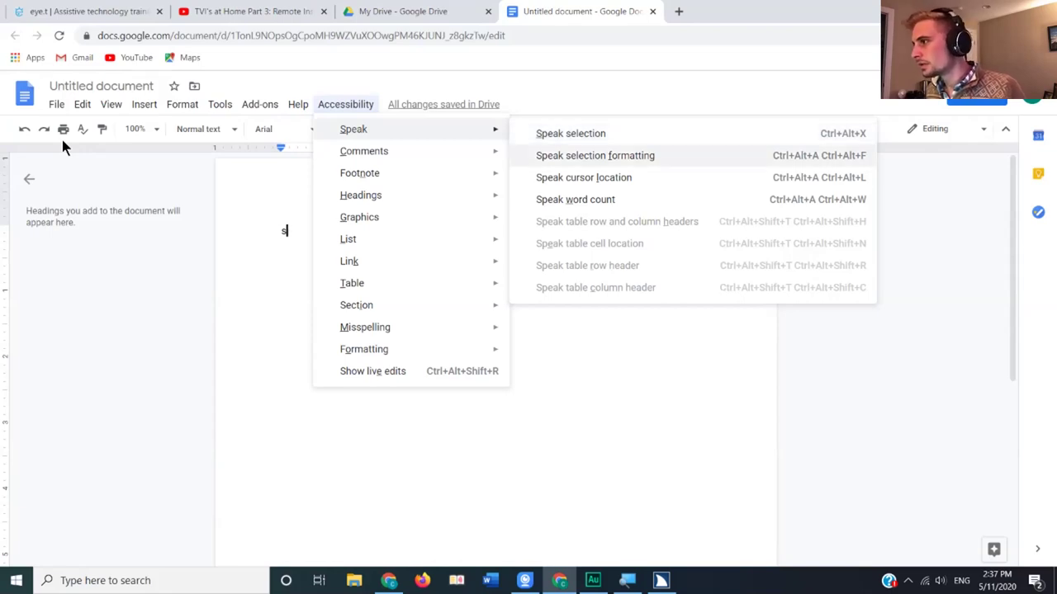
pyautogui.press('Down')
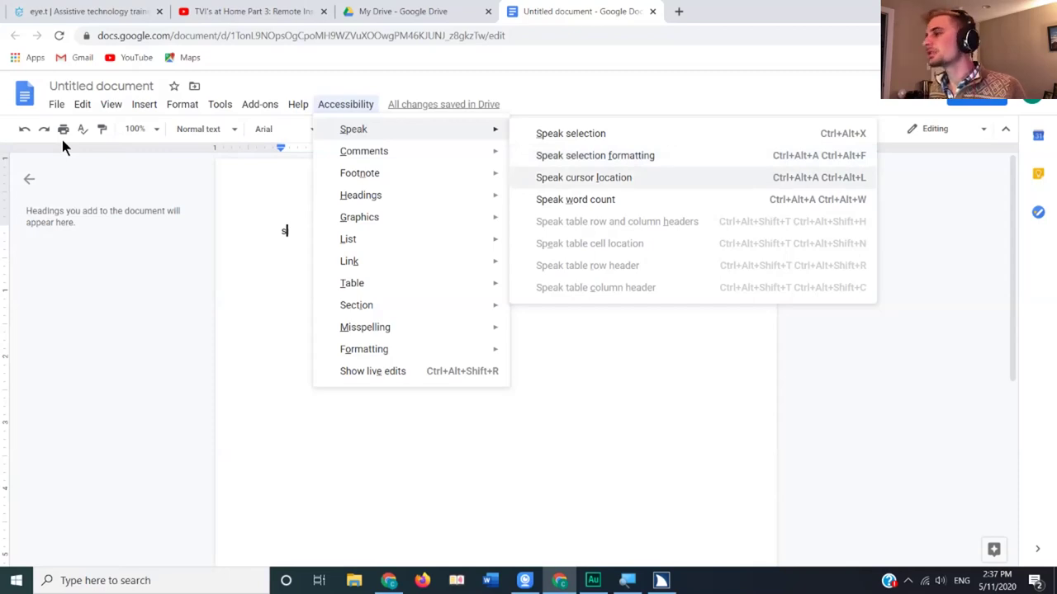
pyautogui.press('Down')
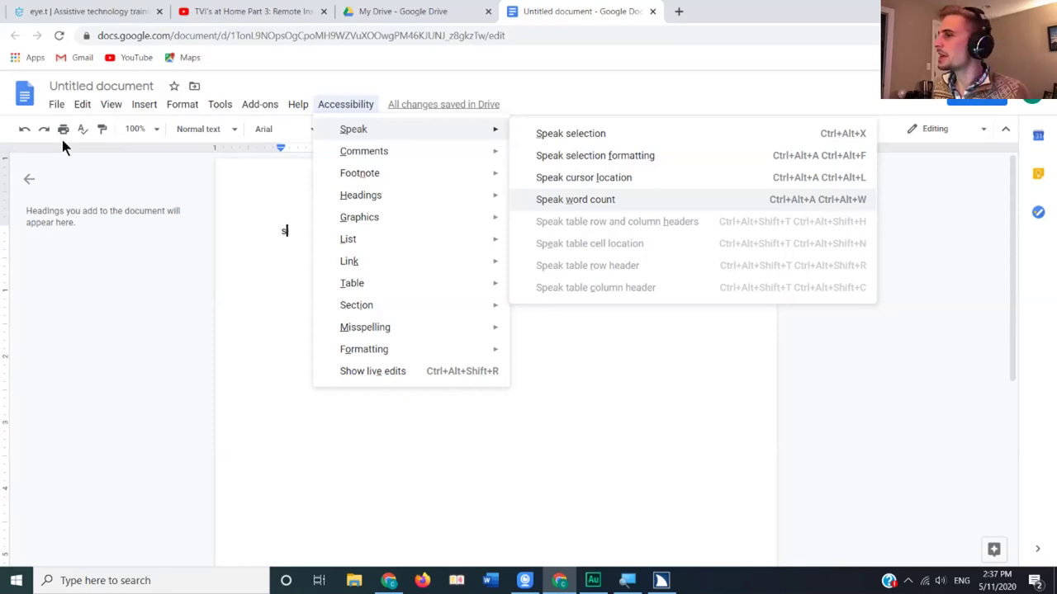
pyautogui.press('Left')
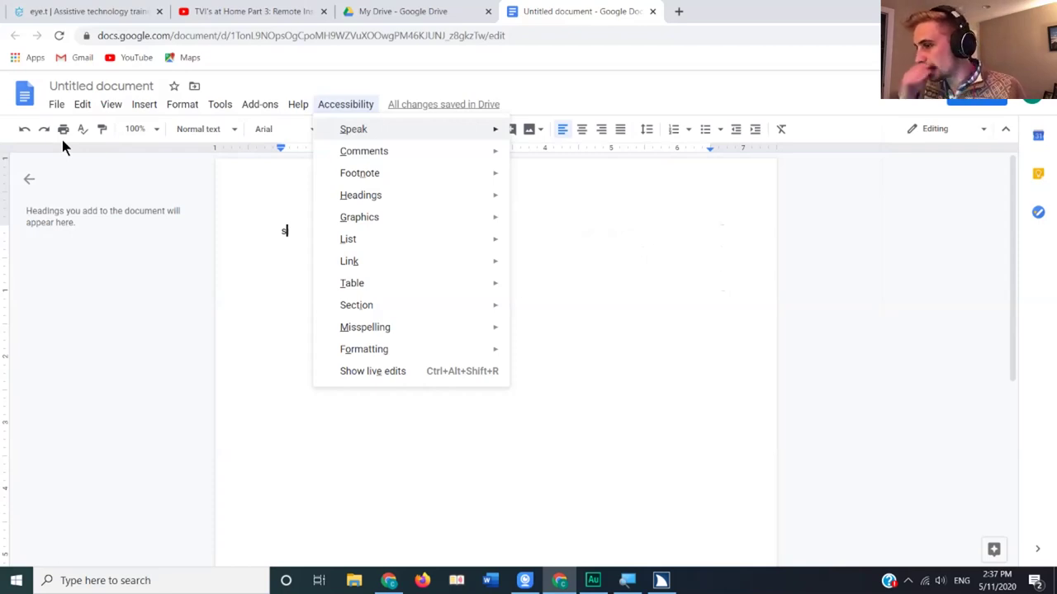
pyautogui.press('Down')
pyautogui.press('Down')
pyautogui.press('Down')
pyautogui.press('Down')
pyautogui.press('Down')
pyautogui.press('Down')
pyautogui.press('Down')
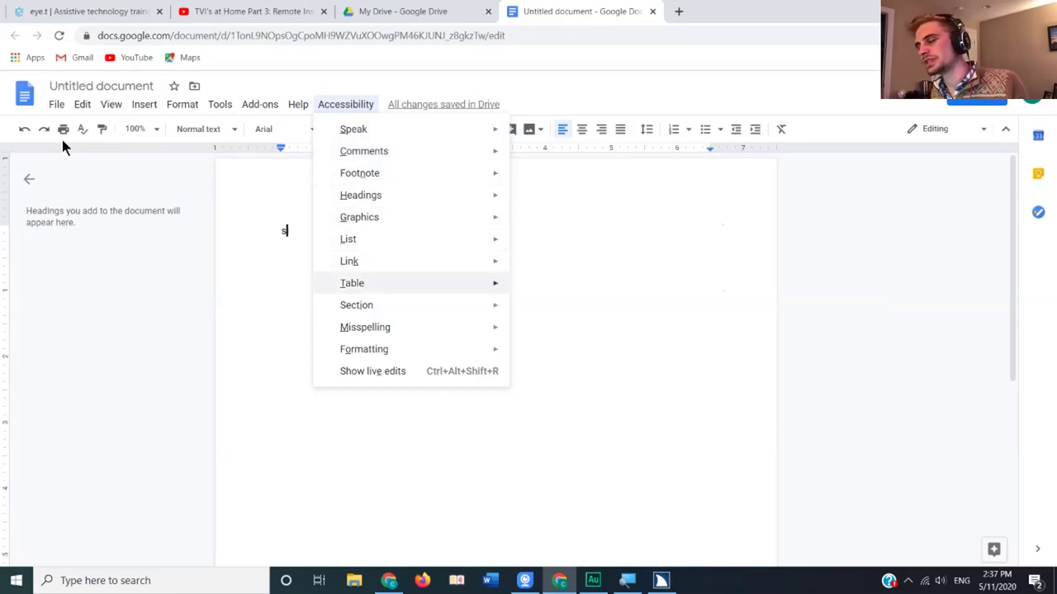
pyautogui.press('Right')
pyautogui.press('Right')
pyautogui.press('Right')
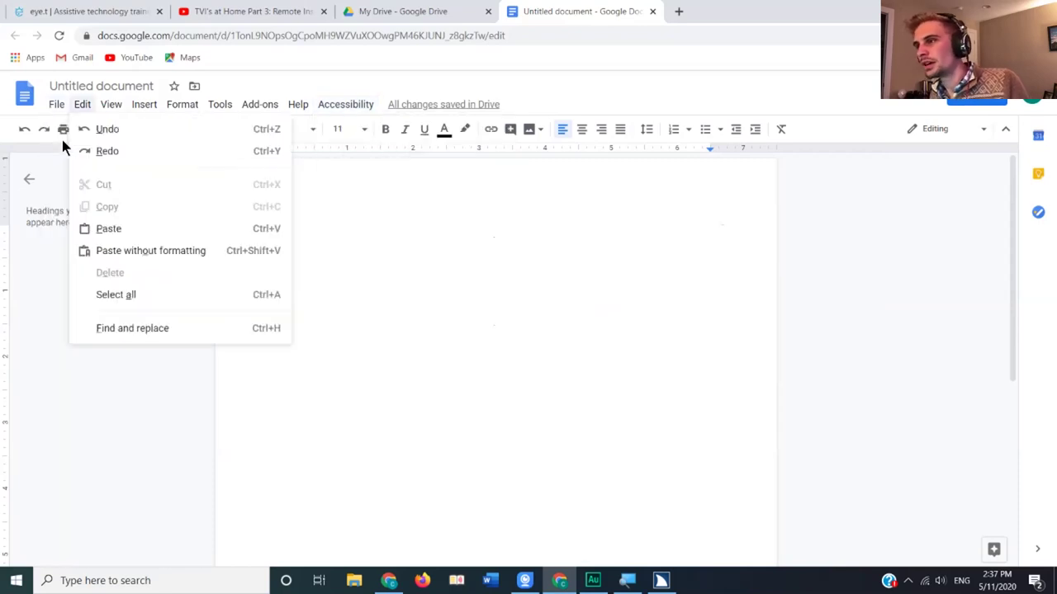
pyautogui.press('Right')
pyautogui.press('Right')
pyautogui.press('Right')
pyautogui.press('Right')
pyautogui.press('Right')
pyautogui.press('Right')
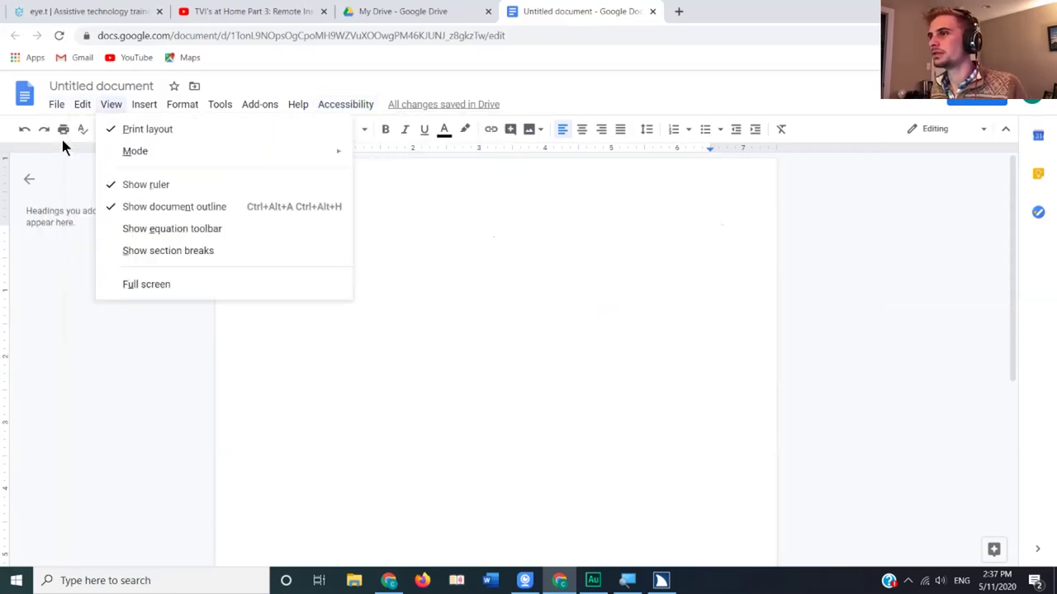
pyautogui.press('Right')
pyautogui.press('Right')
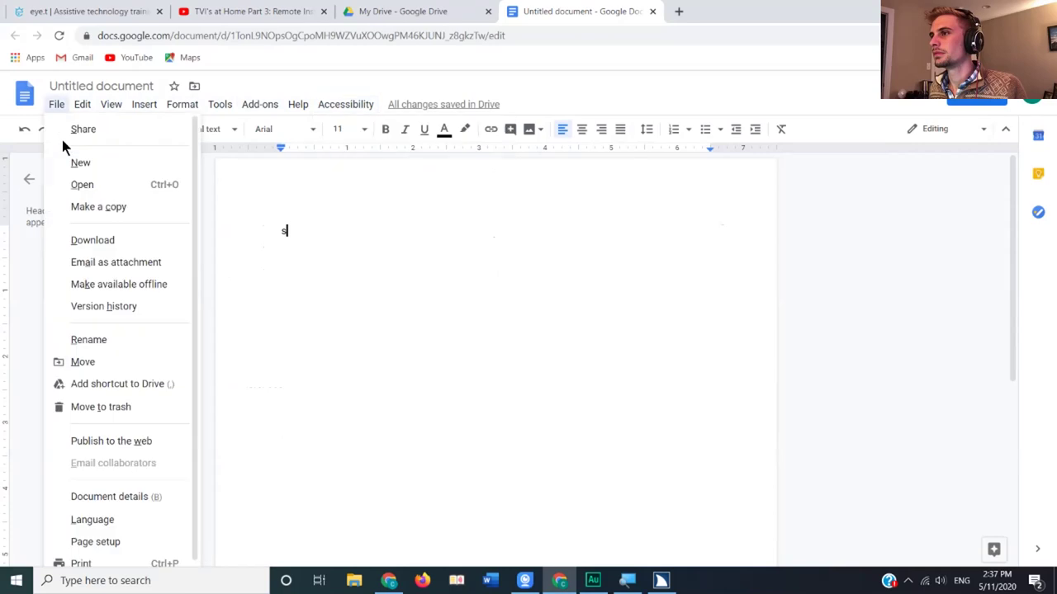
pyautogui.press('Left')
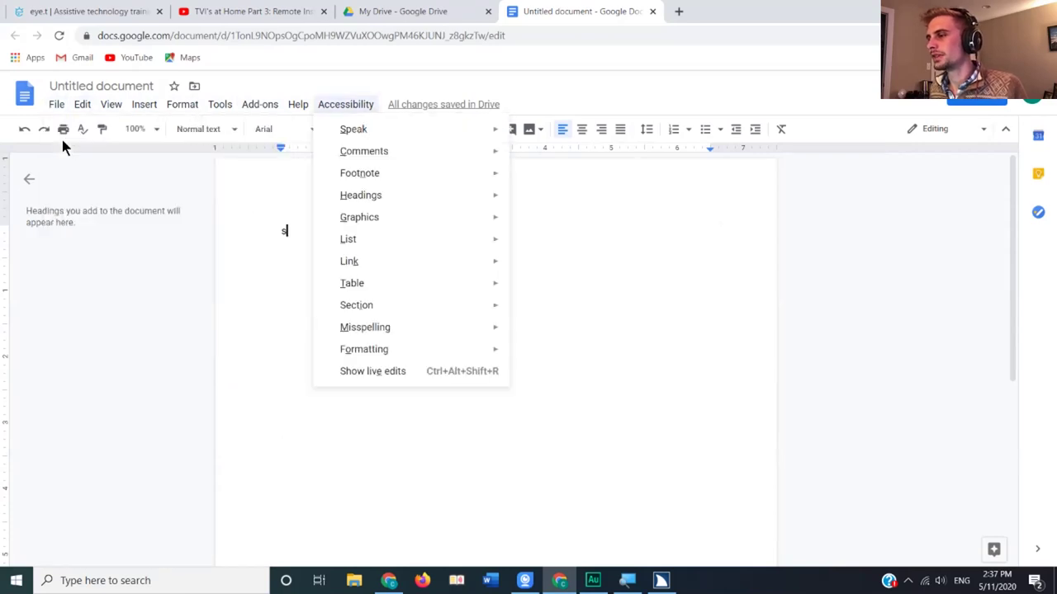
# Review the accessibility commands for table navigation, including next table, previous table and start of table.
pyautogui.press('Down')
pyautogui.press('Down')
pyautogui.press('Down')
pyautogui.press('Down')
pyautogui.press('Down')
pyautogui.press('Down')
pyautogui.press('Down')
pyautogui.press('Down')
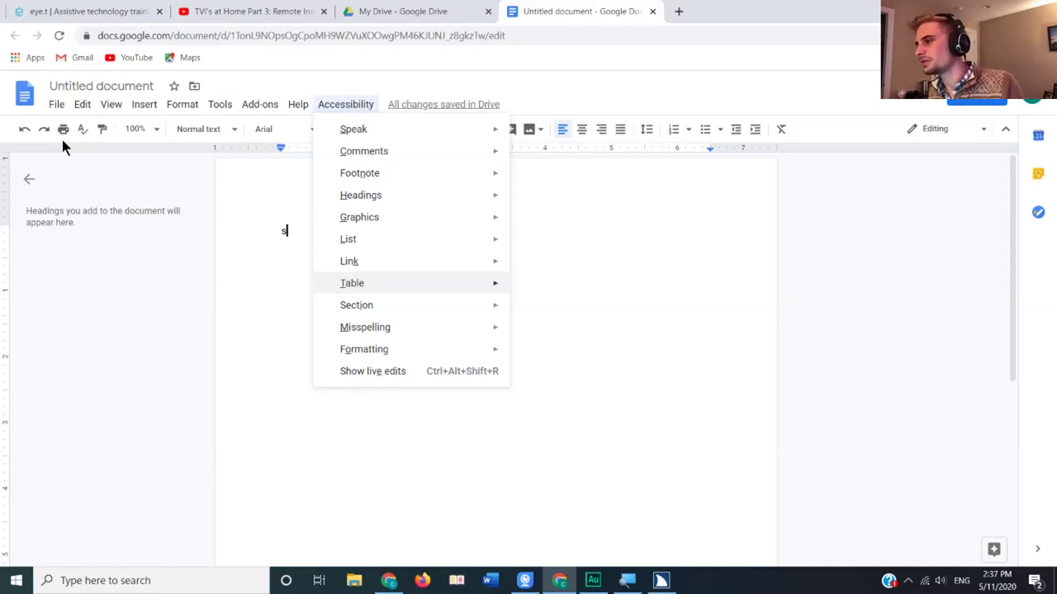
pyautogui.press('Right')
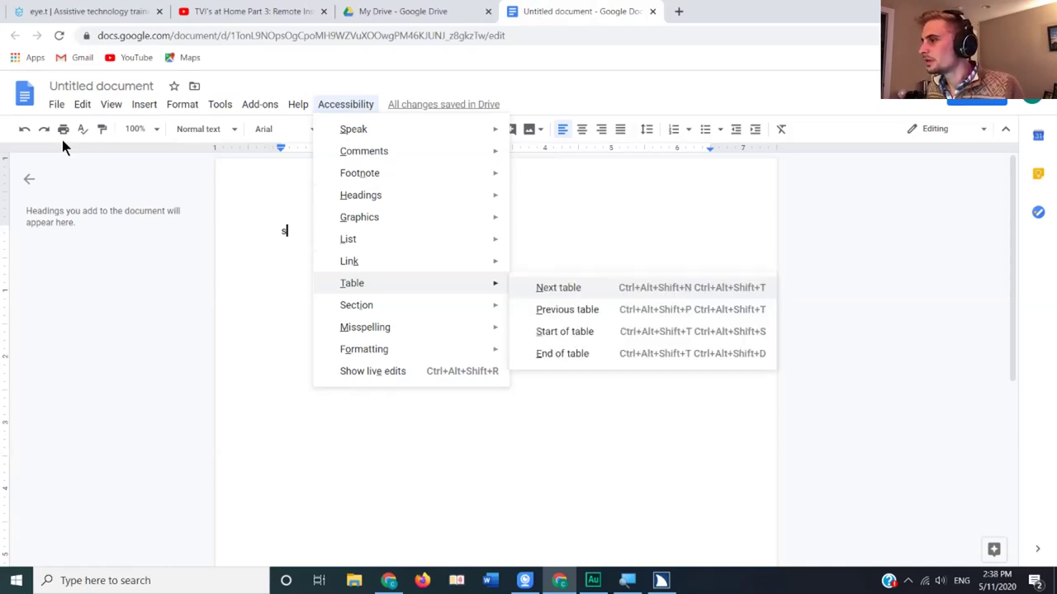
pyautogui.press('Down')
pyautogui.press('Down')
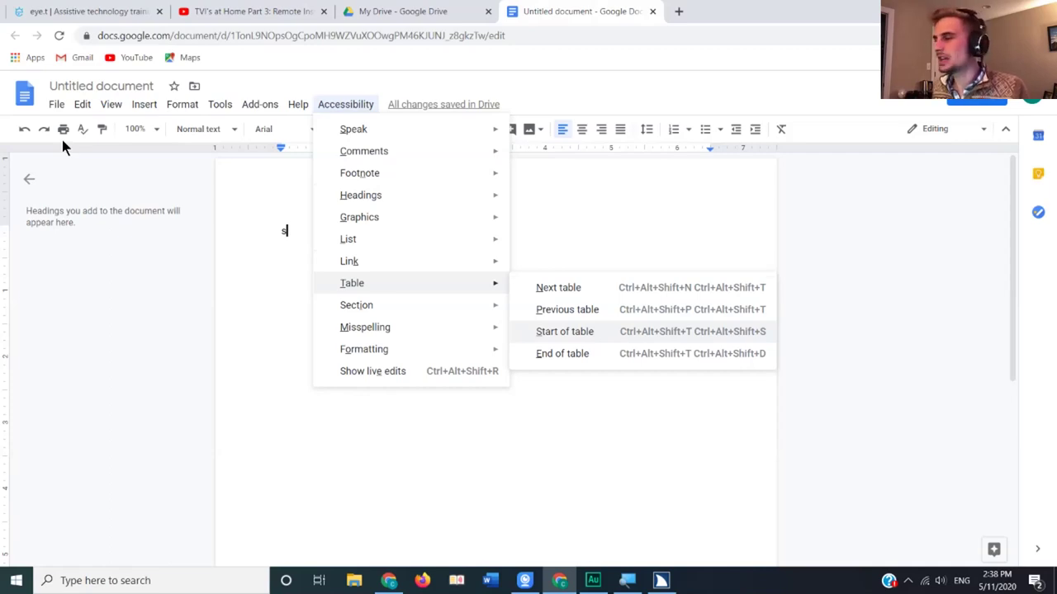
pyautogui.press('Up')
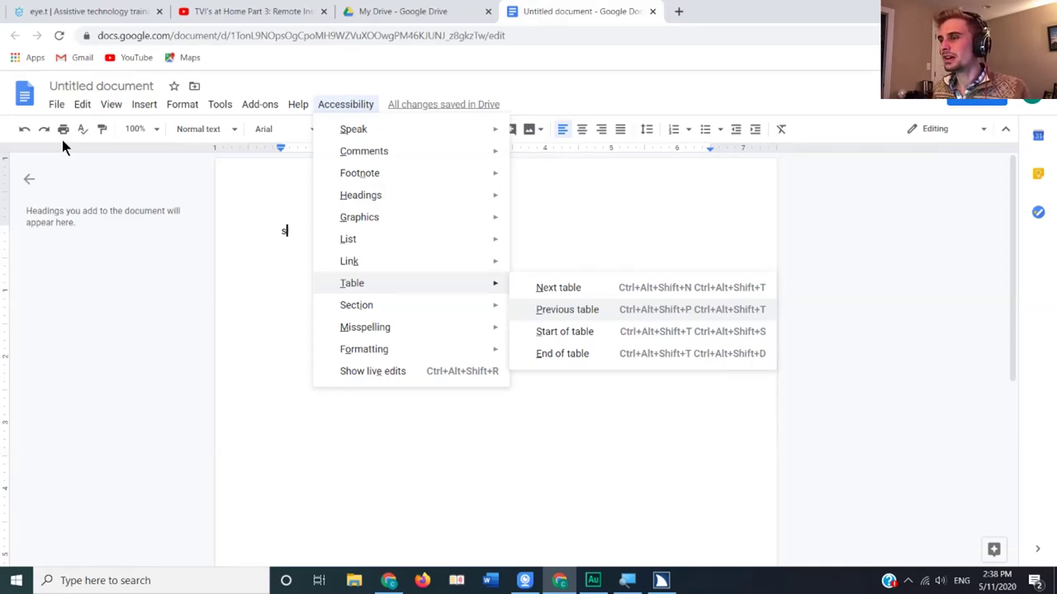
pyautogui.press('super')
pyautogui.press('super')
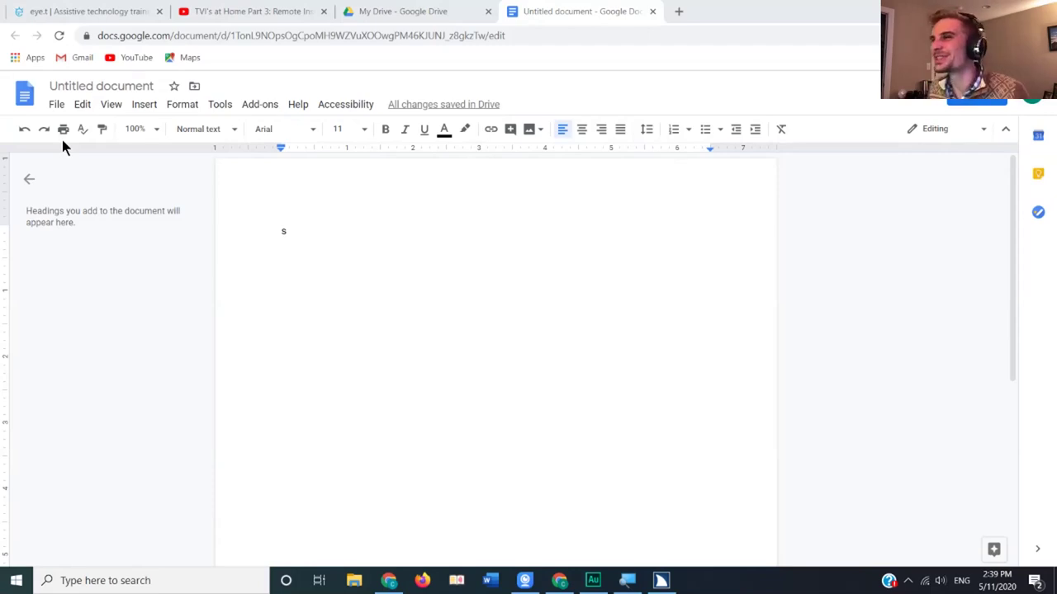
pyautogui.click(363, 103)
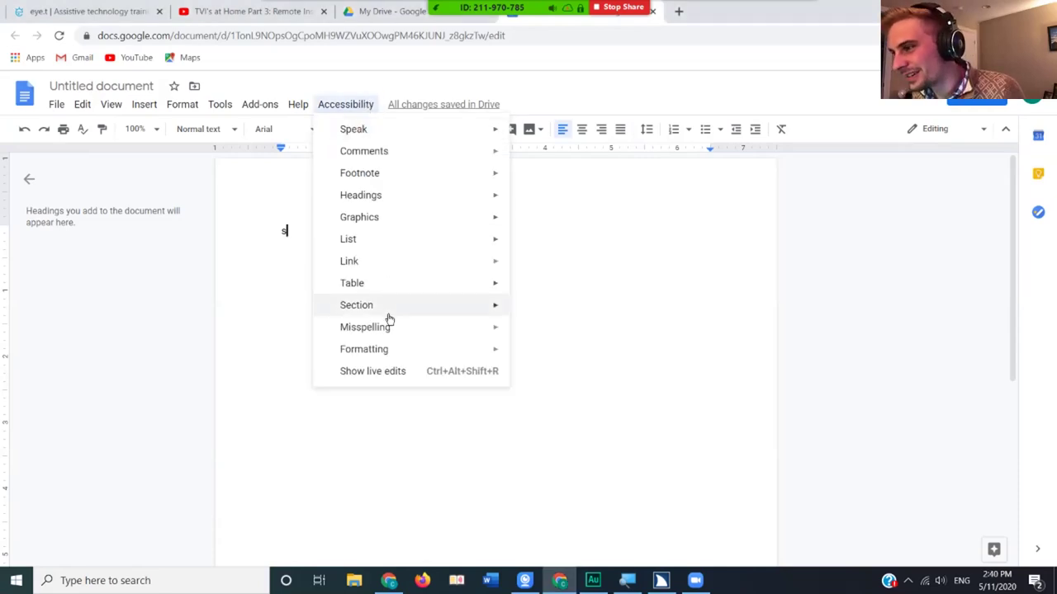
pyautogui.click(279, 419)
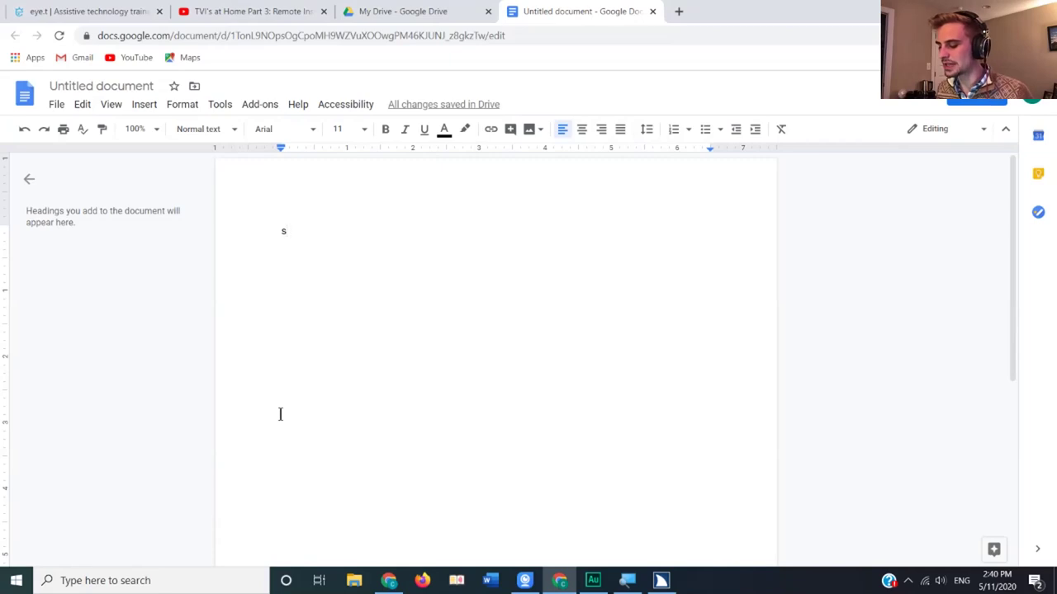
# Name the untitled document "s" in its title field, using the name suggested from the body text.
pyautogui.hotkey('alt', 'f')
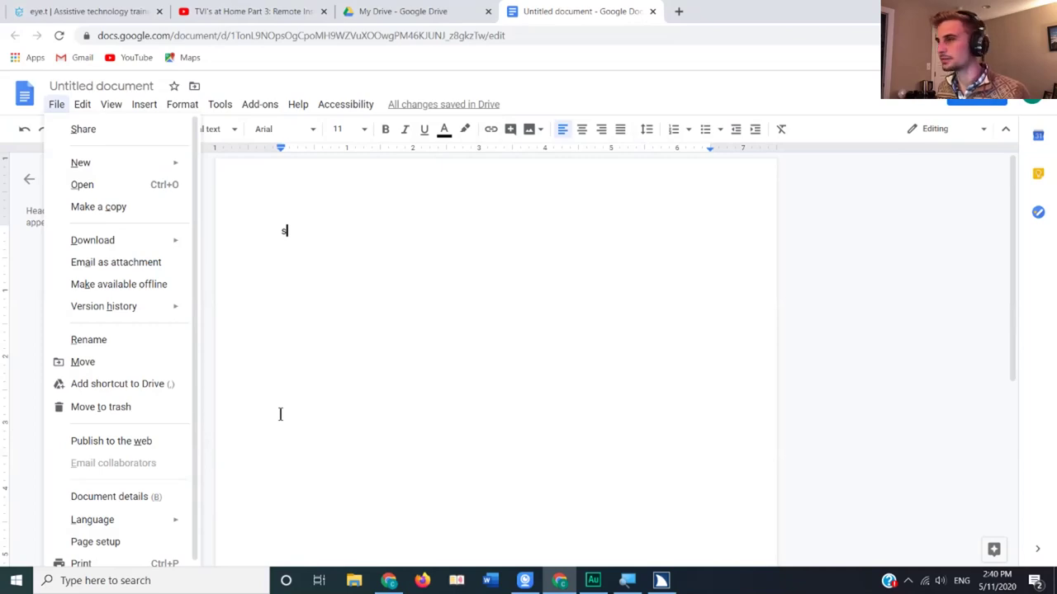
pyautogui.press('Escape')
pyautogui.hotkey('shift', 'Tab')
pyautogui.hotkey('shift', 'Tab')
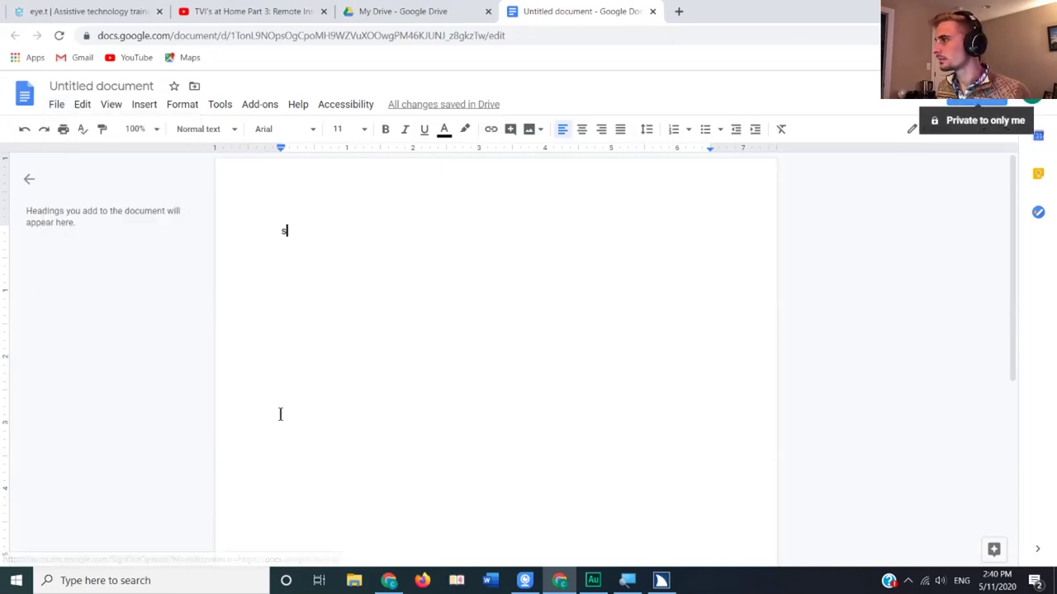
pyautogui.hotkey('shift', 'Tab')
pyautogui.hotkey('shift', 'Tab')
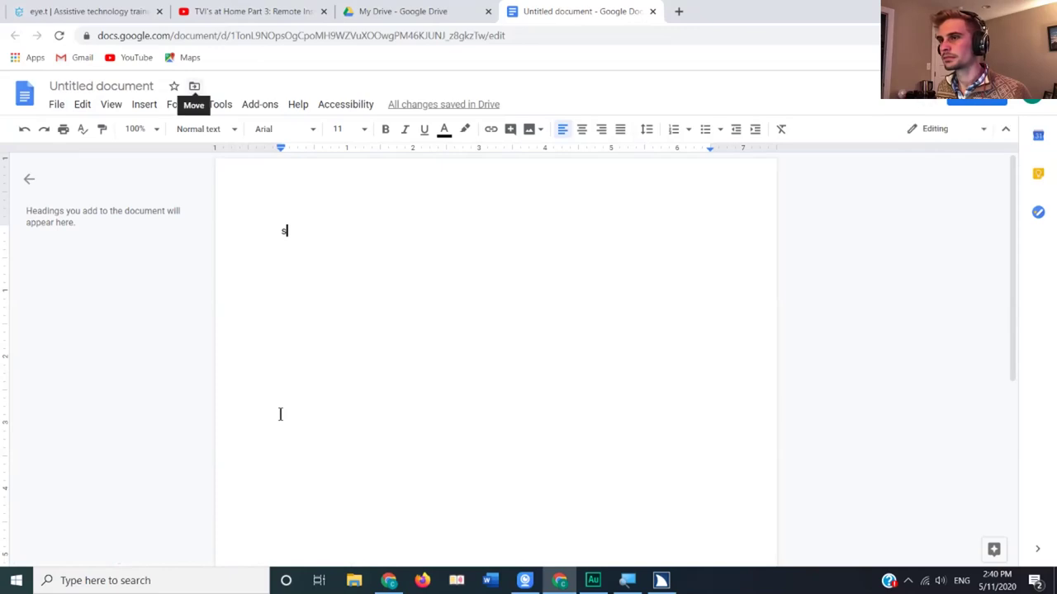
pyautogui.hotkey('shift', 'Tab')
pyautogui.hotkey('shift', 'Tab')
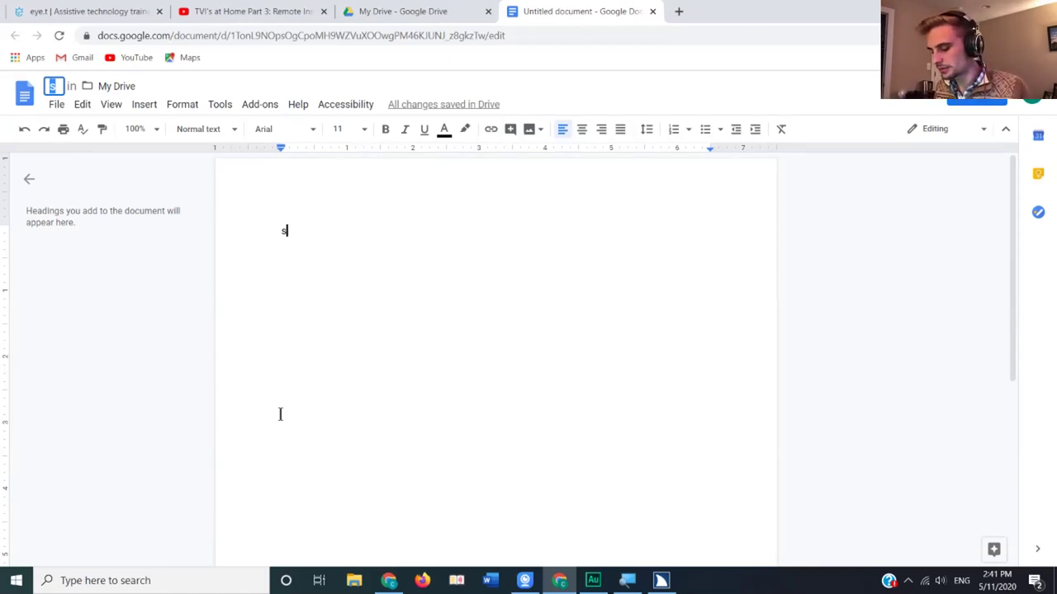
pyautogui.press('Right')
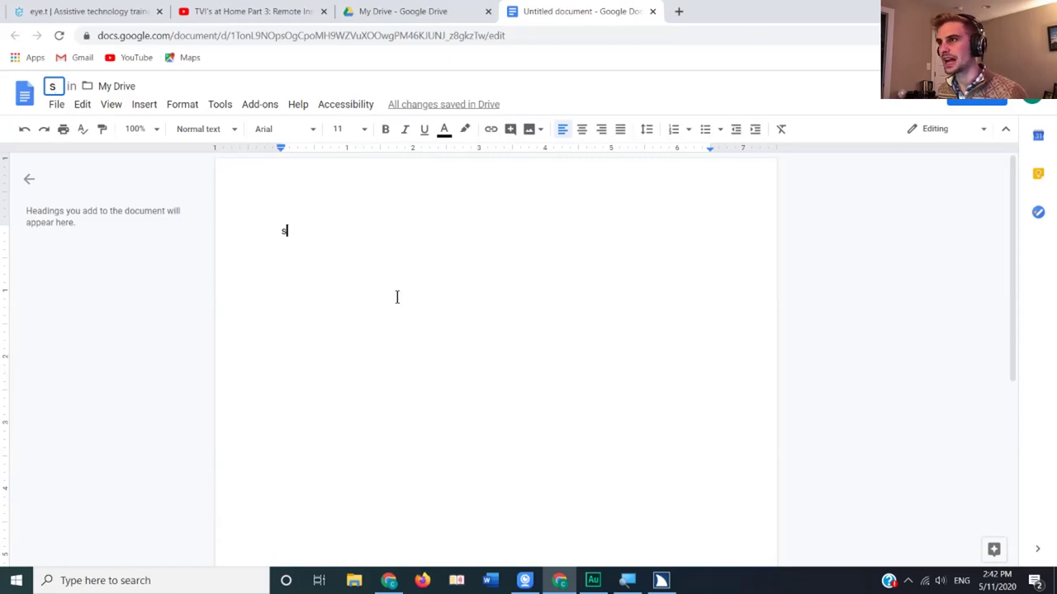
# View the eye.t website and the "TVI's at Home Part 3: Remote Instruction" video page, and return to My Drive.
pyautogui.hotkey('ctrl', '1')
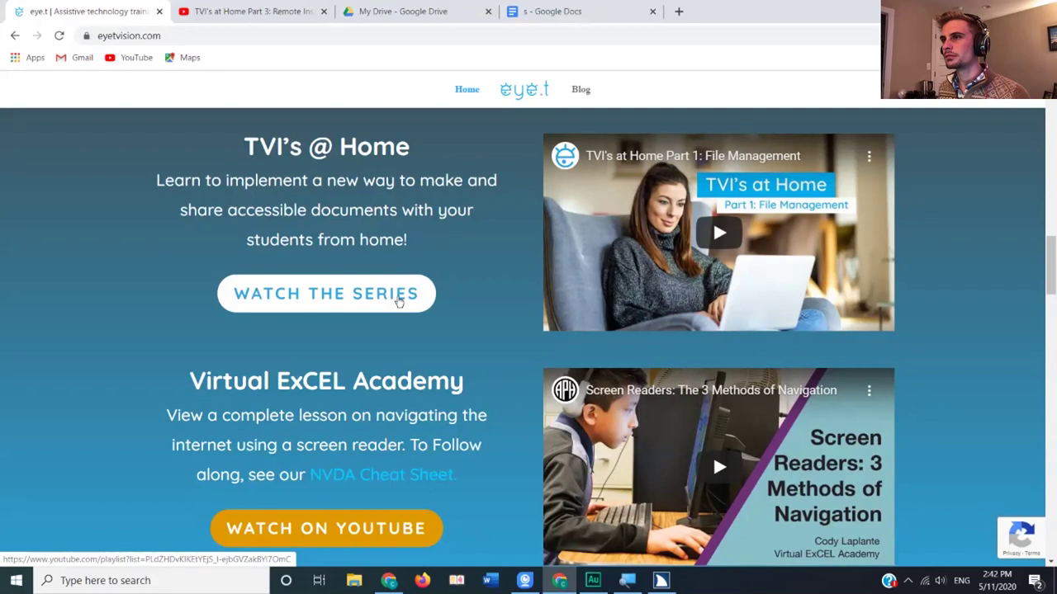
pyautogui.click(399, 302)
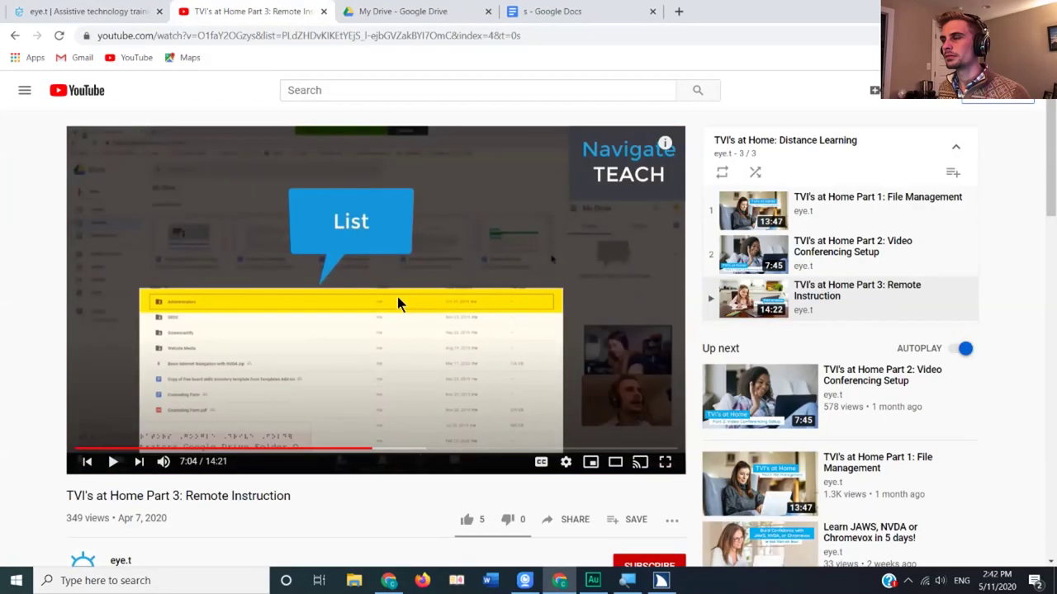
pyautogui.hotkey('ctrl', 'Tab')
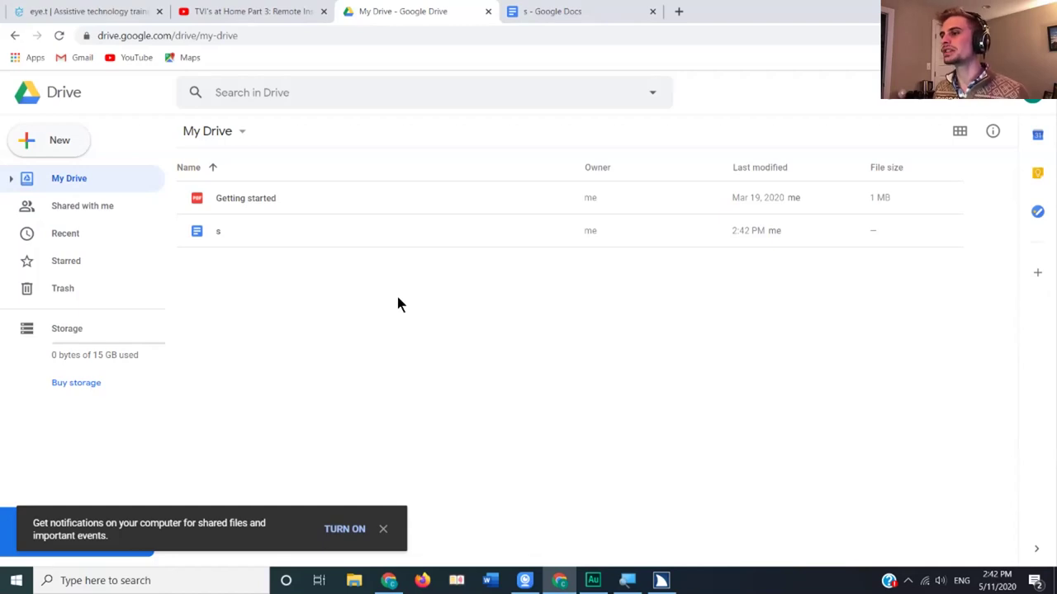
# View the file actions for the document "s" in My Drive and select that document in the file list.
pyautogui.rightClick(306, 231)
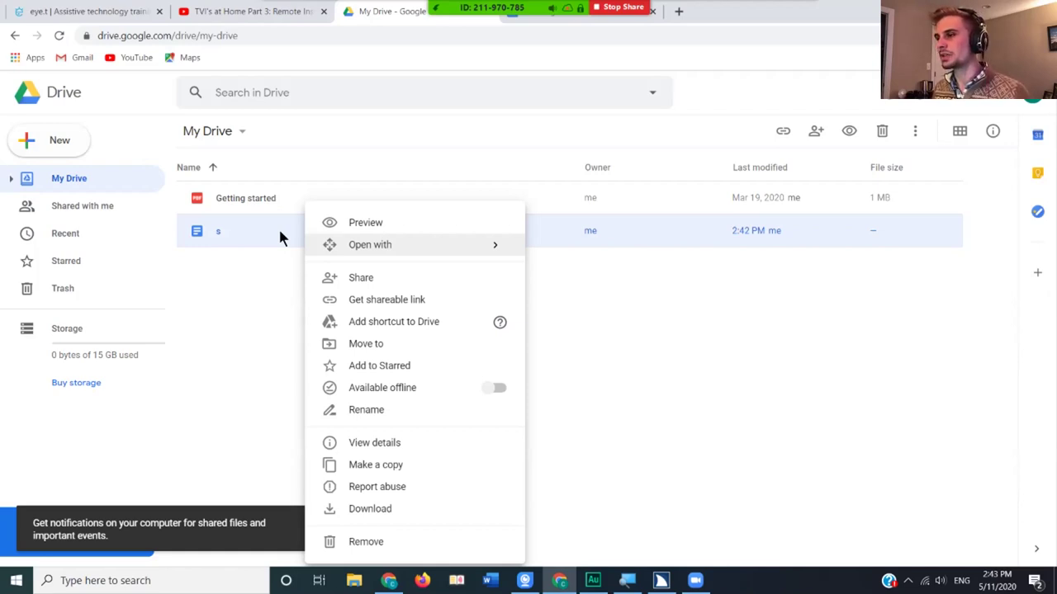
pyautogui.click(254, 265)
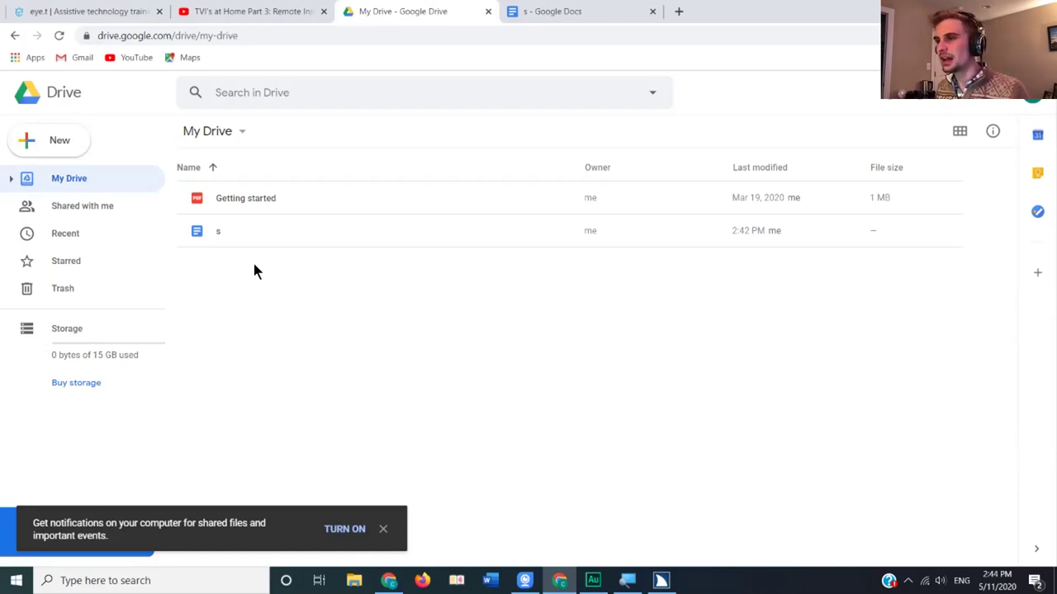
pyautogui.press('Tab')
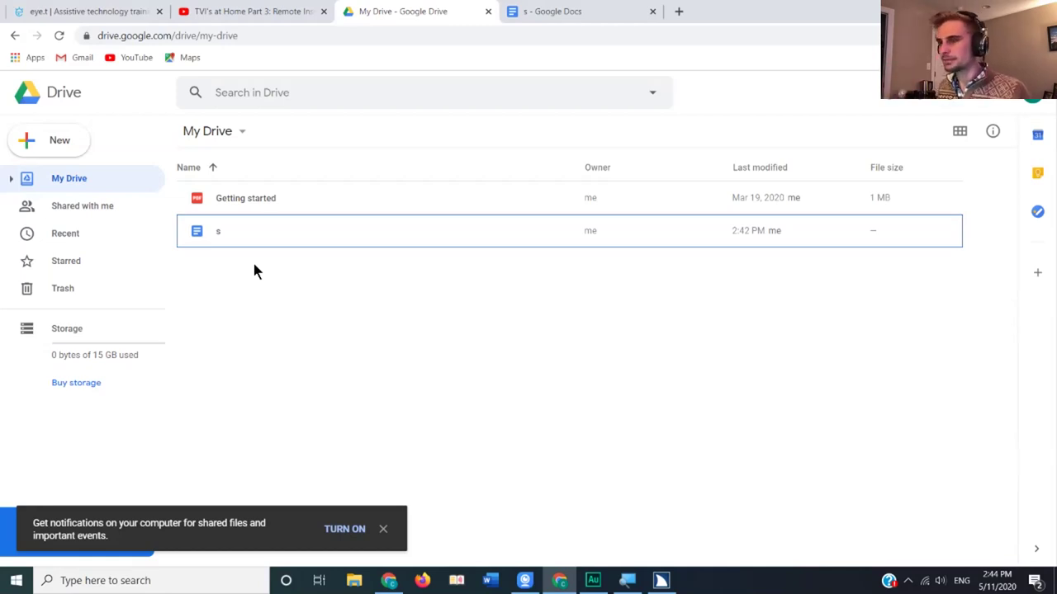
pyautogui.press('Up')
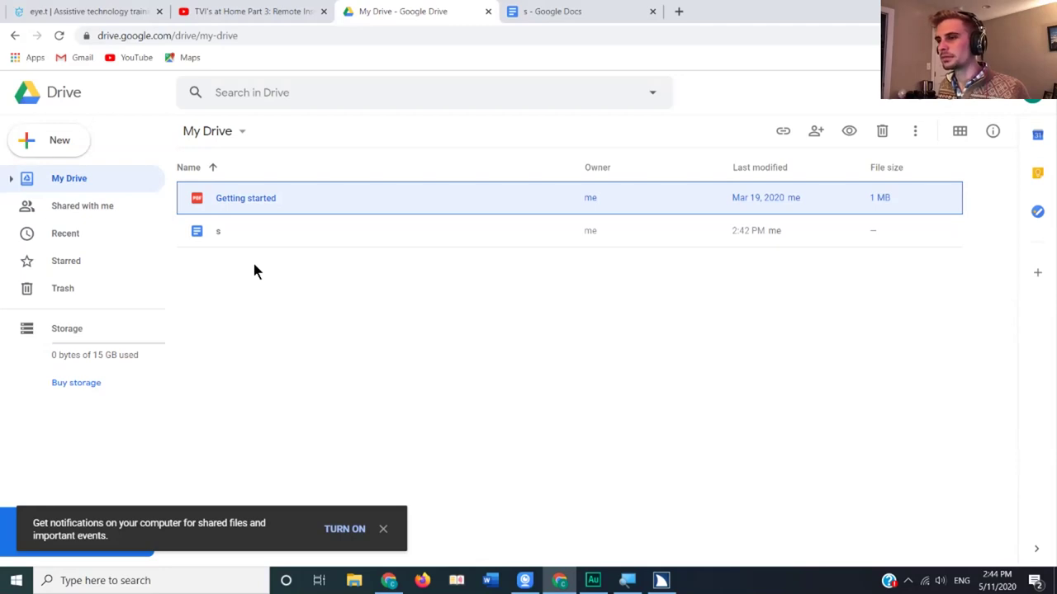
pyautogui.press('Down')
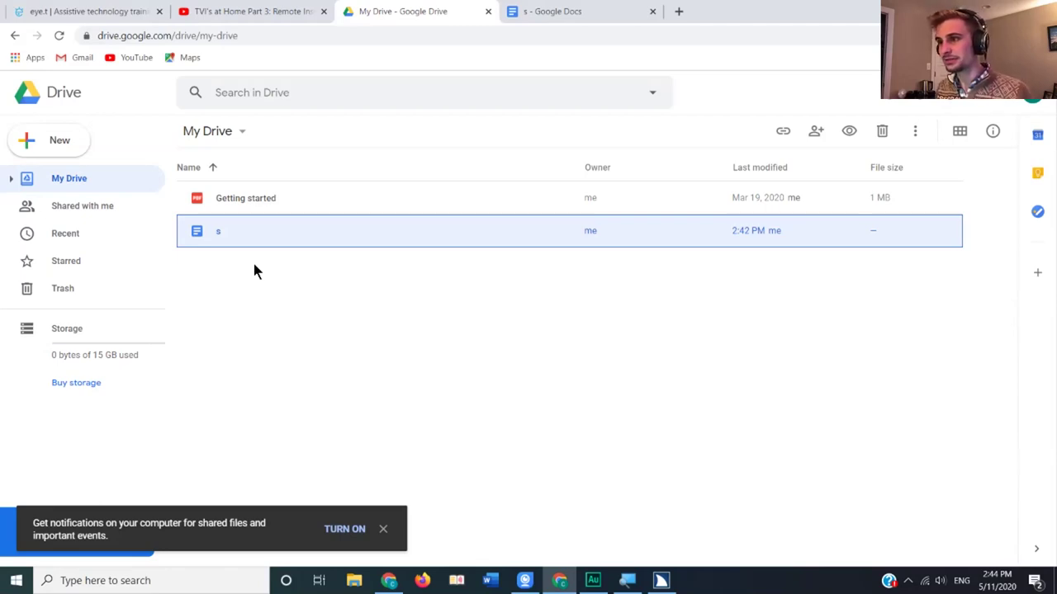
# Rename the document "s" in My Drive as "Test".
pyautogui.rightClick(254, 264)
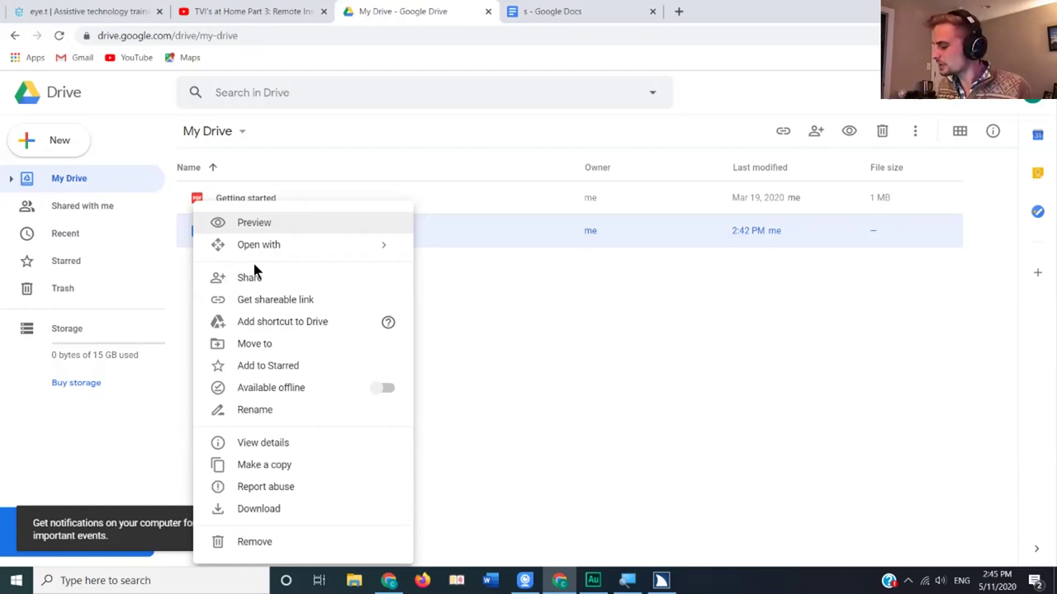
pyautogui.press('Down')
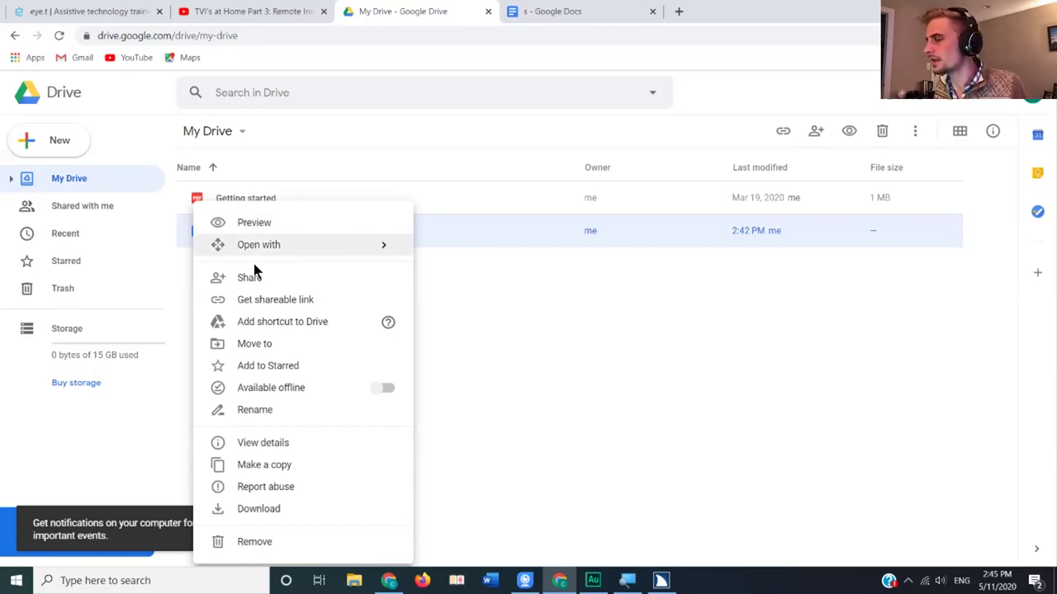
pyautogui.press('Right')
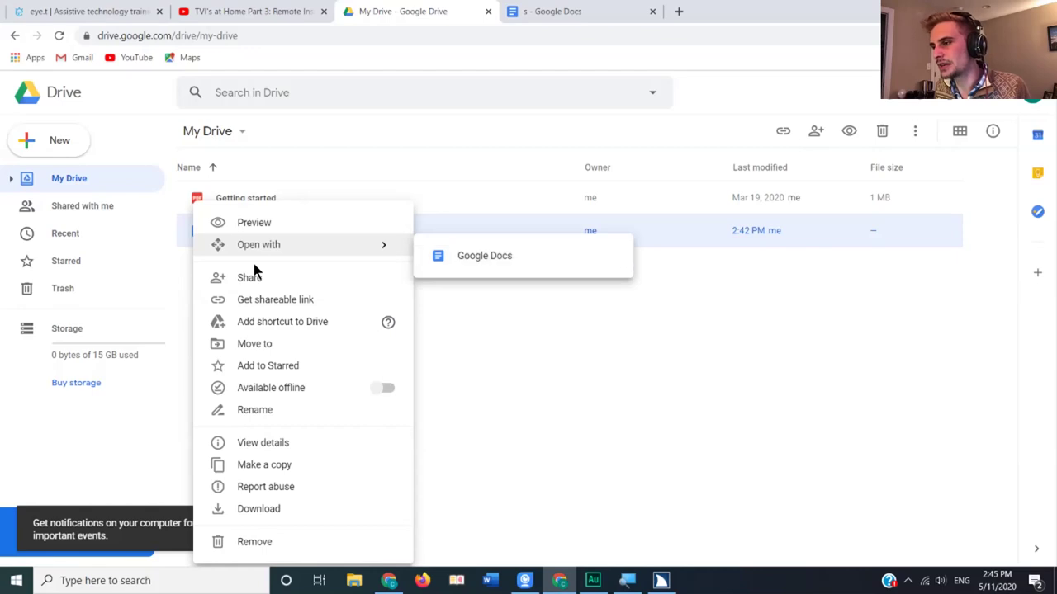
pyautogui.press('Left')
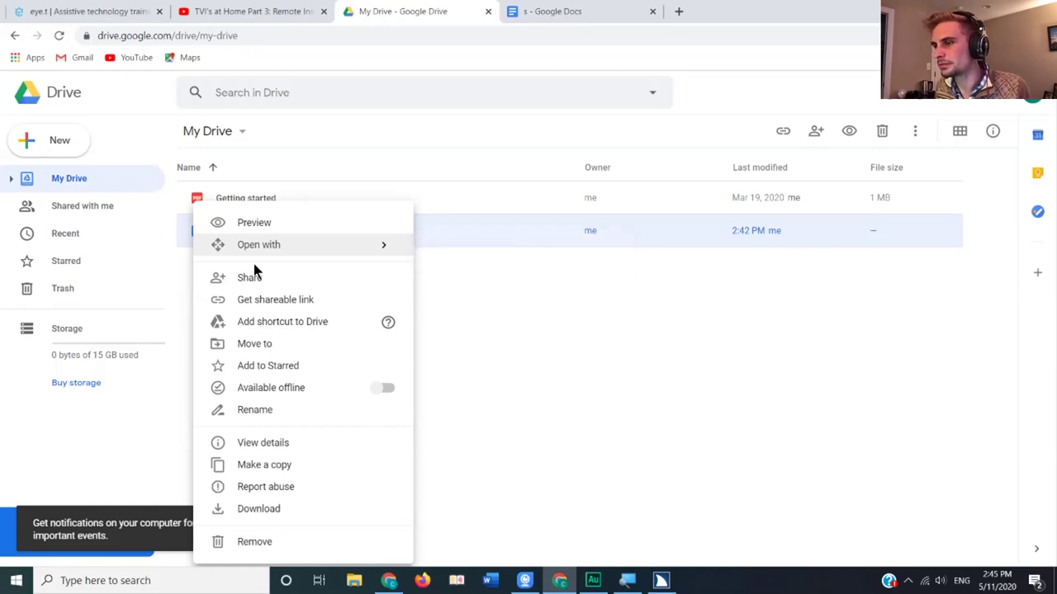
pyautogui.press('Down')
pyautogui.press('Down')
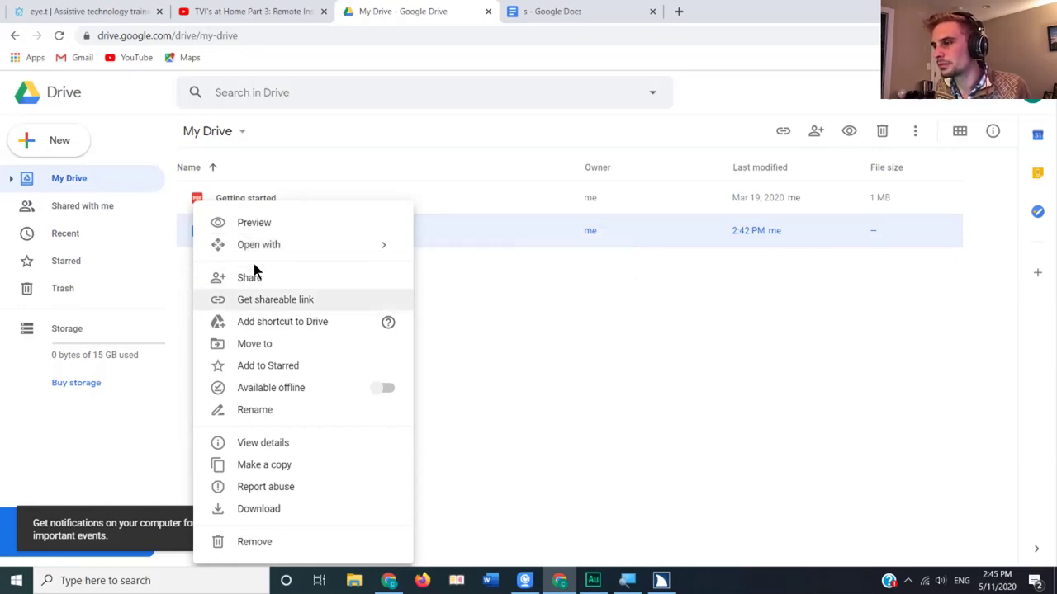
pyautogui.press('Down')
pyautogui.press('Down')
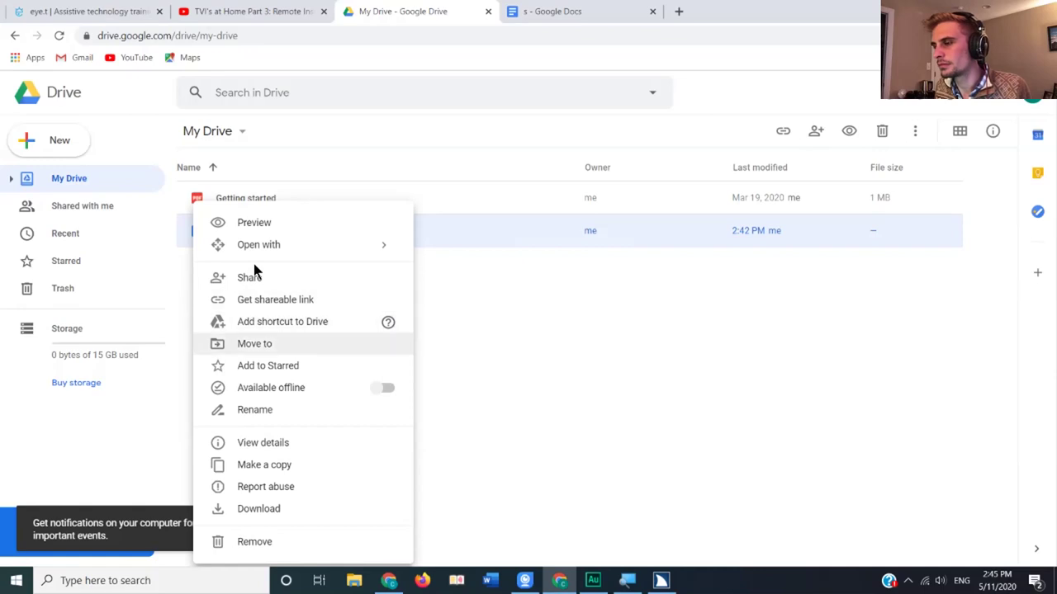
pyautogui.press('Down')
pyautogui.press('Down')
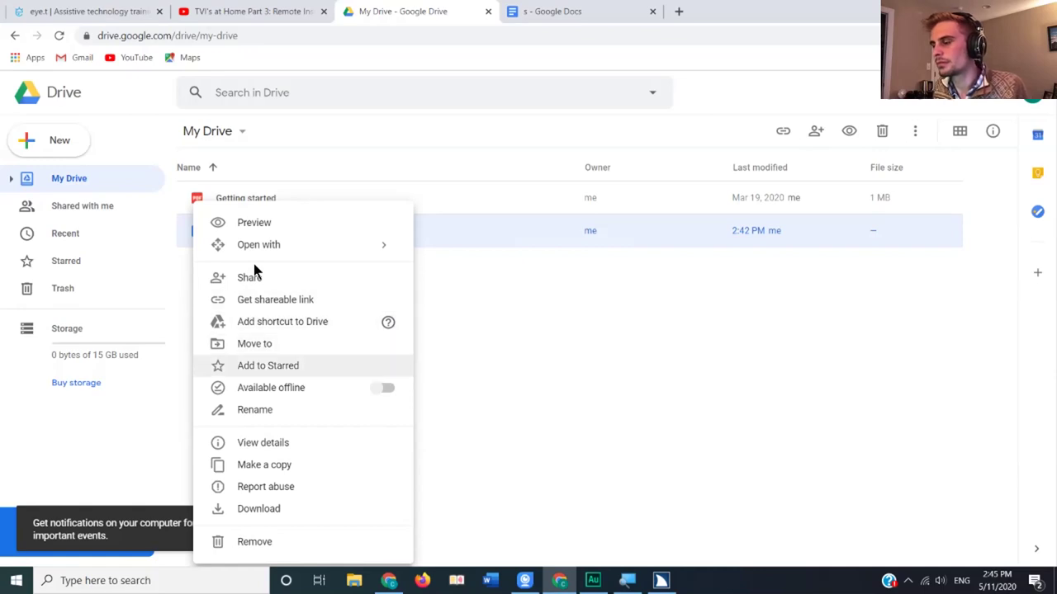
pyautogui.press('Down')
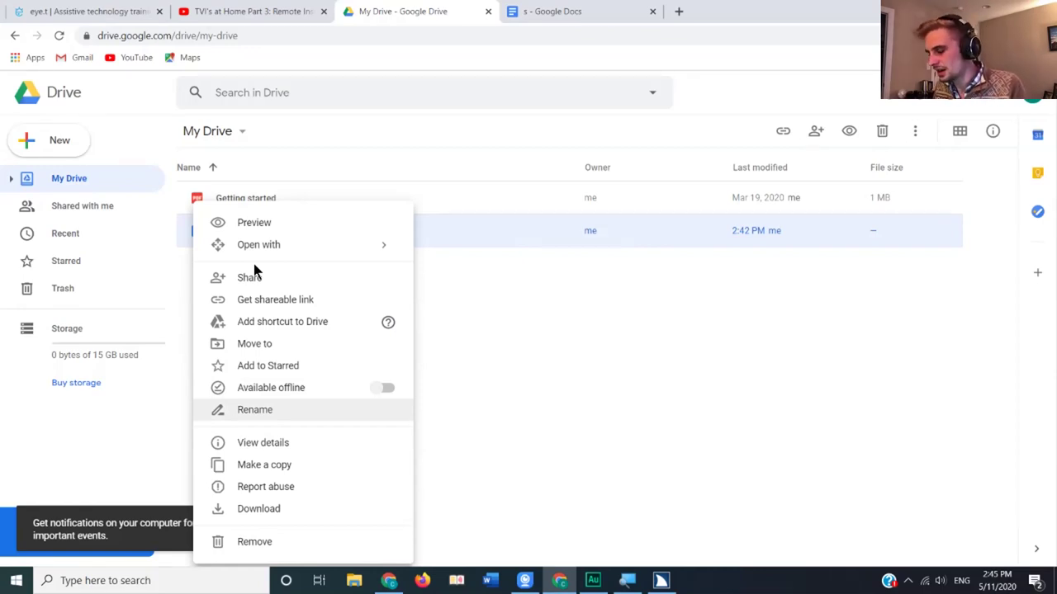
pyautogui.press('Return')
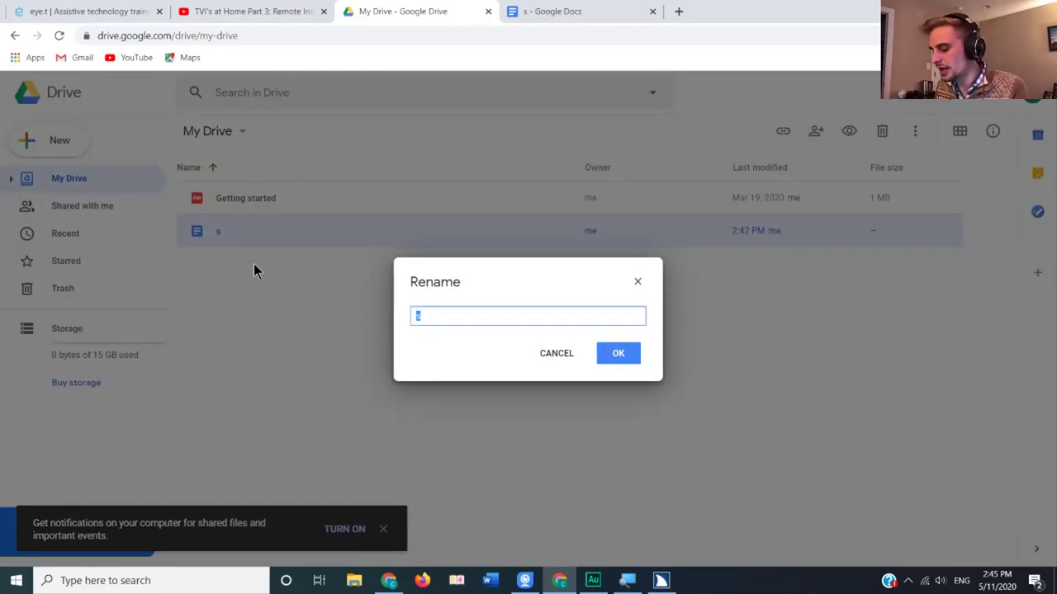
pyautogui.write('Tes')
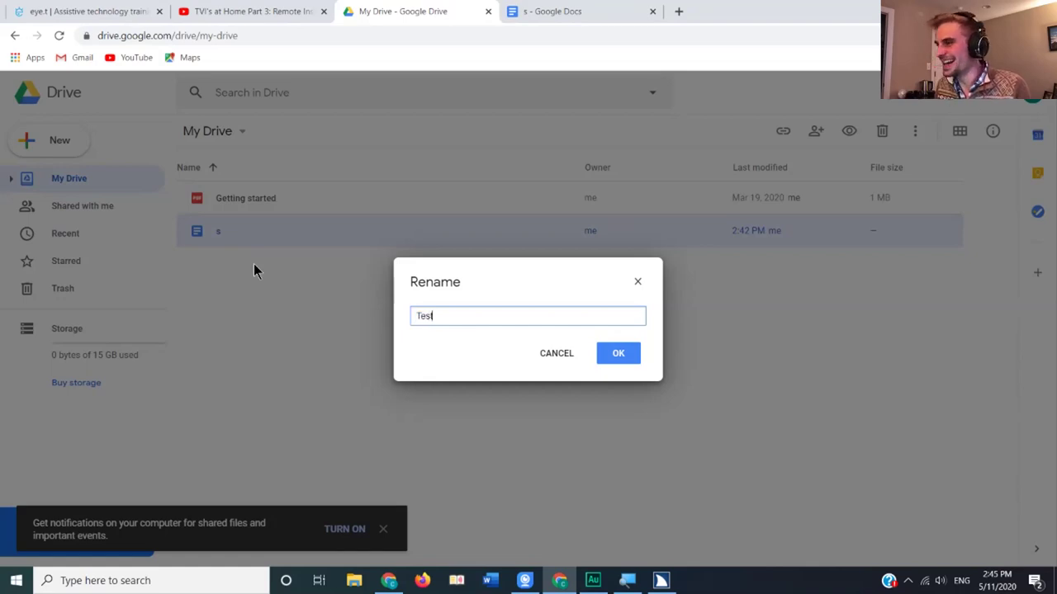
pyautogui.write('t')
pyautogui.press('Return')
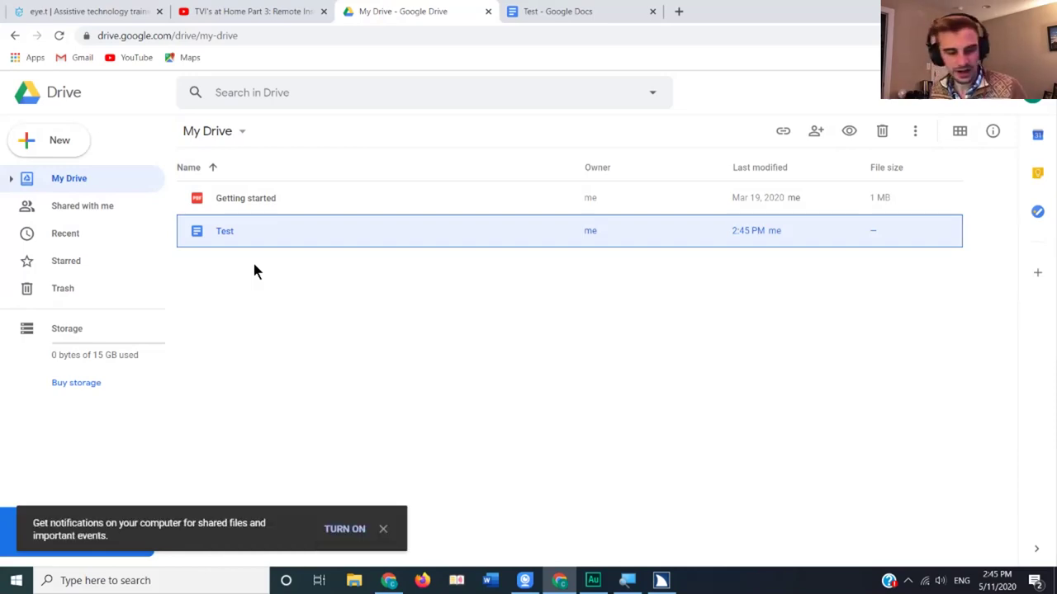
# Add the document "Test" in My Drive to the starred files.
pyautogui.press('s')
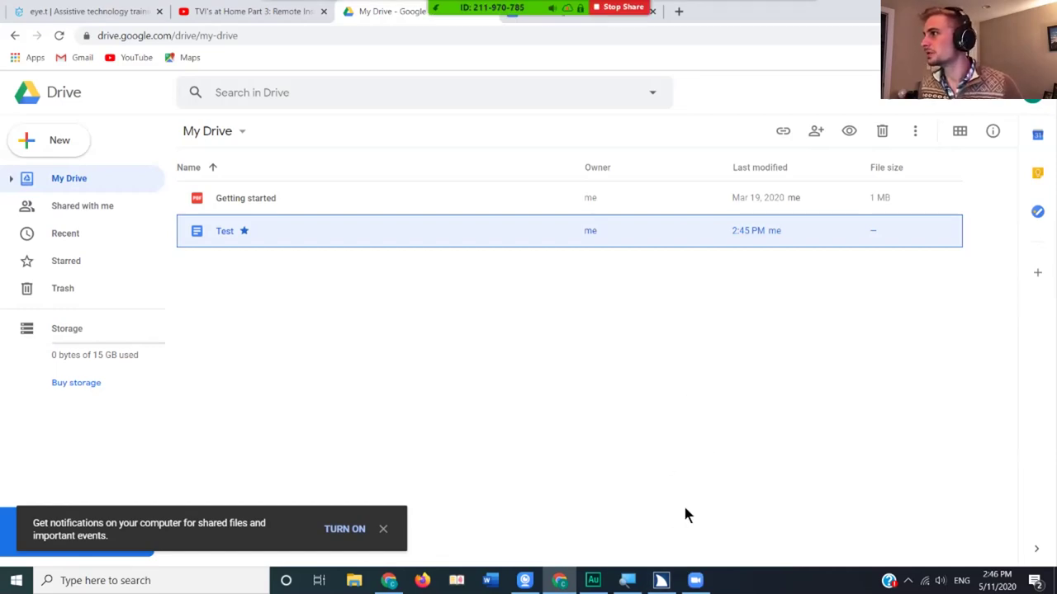
pyautogui.click(621, 35)
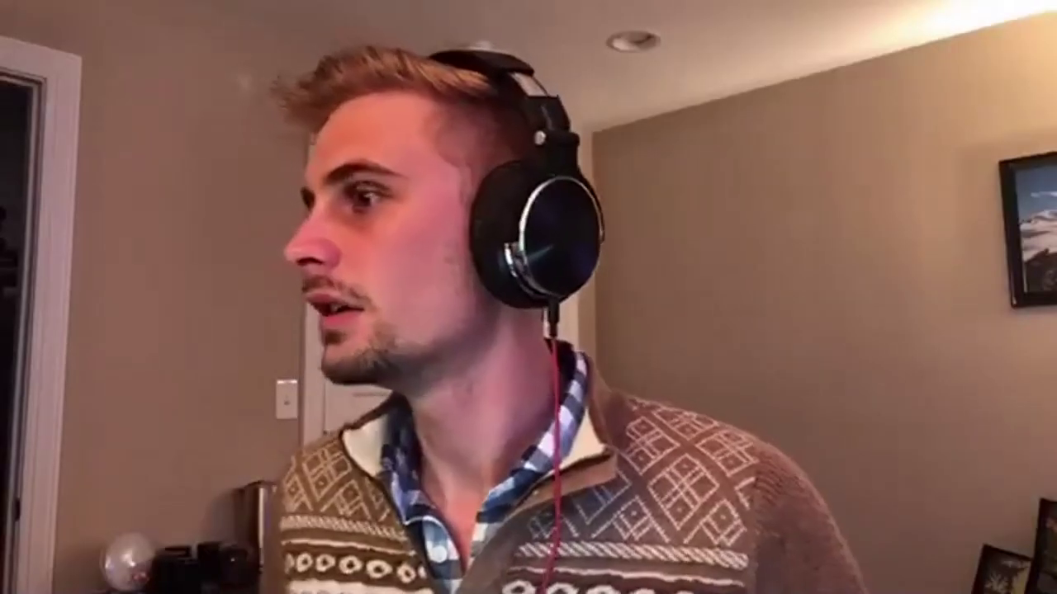